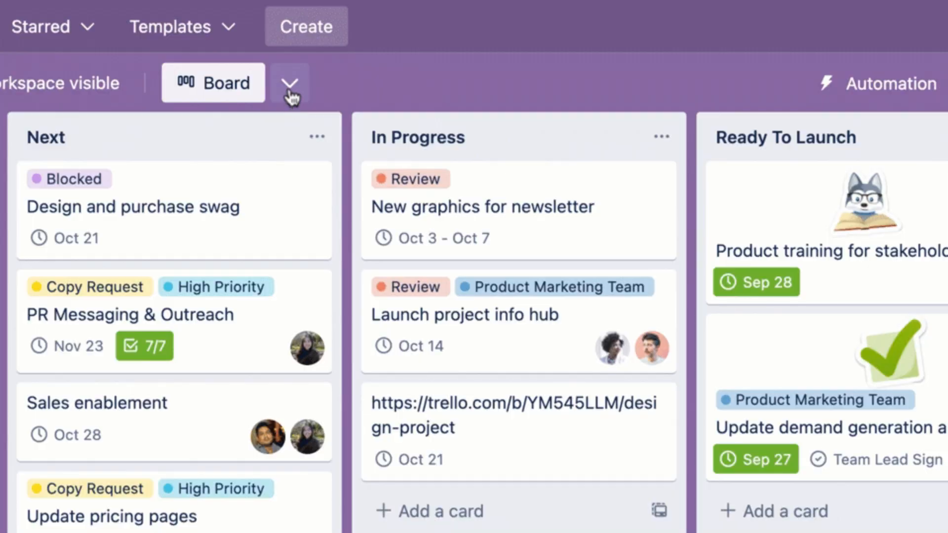
# Step: Enable the Table, Timeline and Calendar views for the board and move Calendar above Timeline in the view order
pyautogui.click(290, 82)
pyautogui.click(326, 242)
pyautogui.click(326, 290)
pyautogui.click(330, 389)
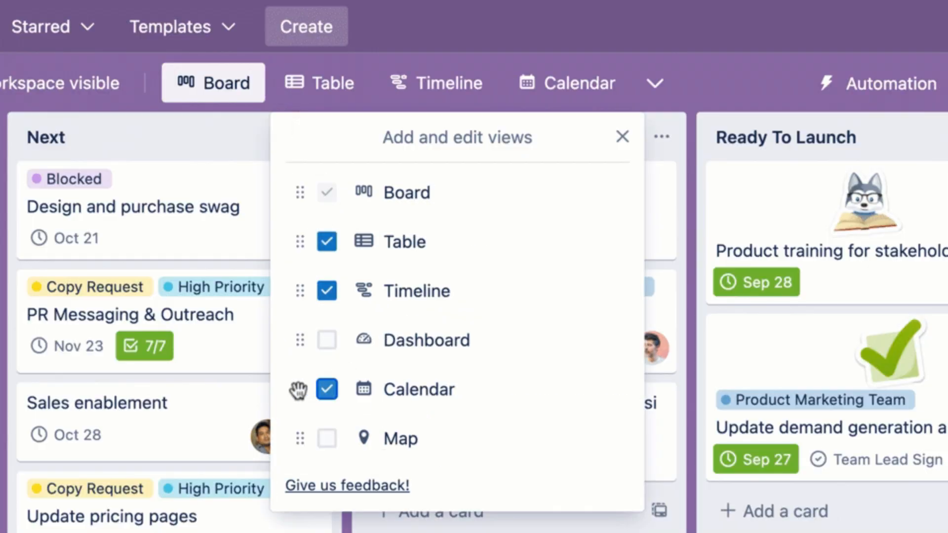
pyautogui.moveTo(299, 387); pyautogui.dragTo(298, 275)
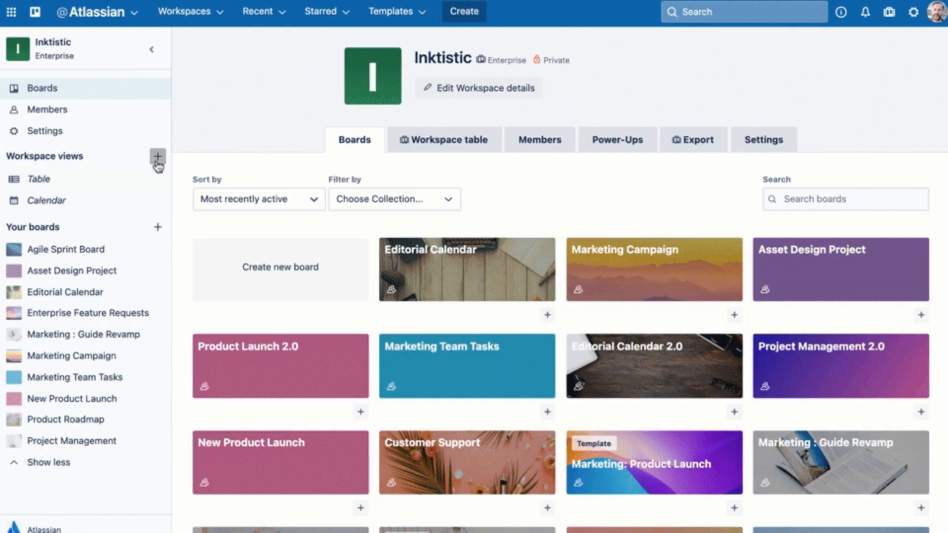
# Step: Start a new workspace view titled "Q1 Overview" and set its visibility to Workspace visible
pyautogui.click(158, 156)
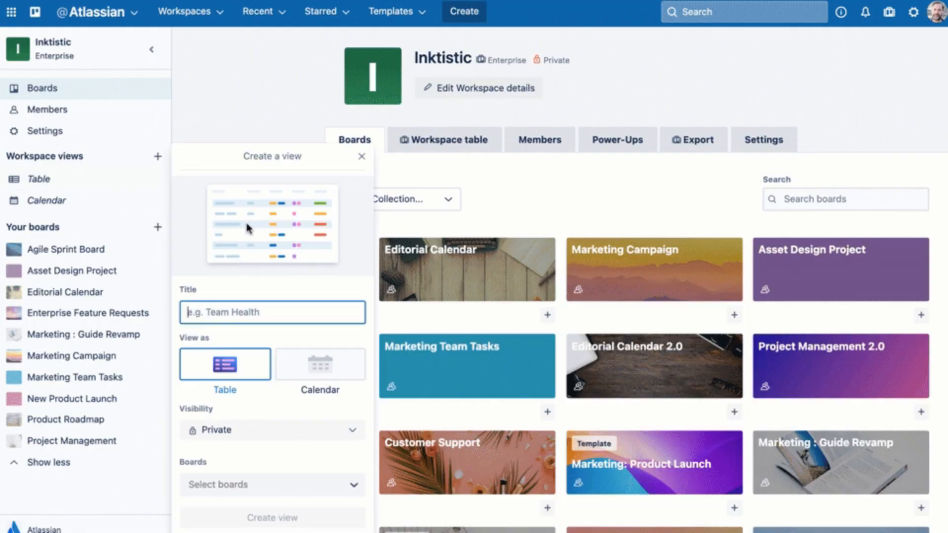
pyautogui.write('Q1')
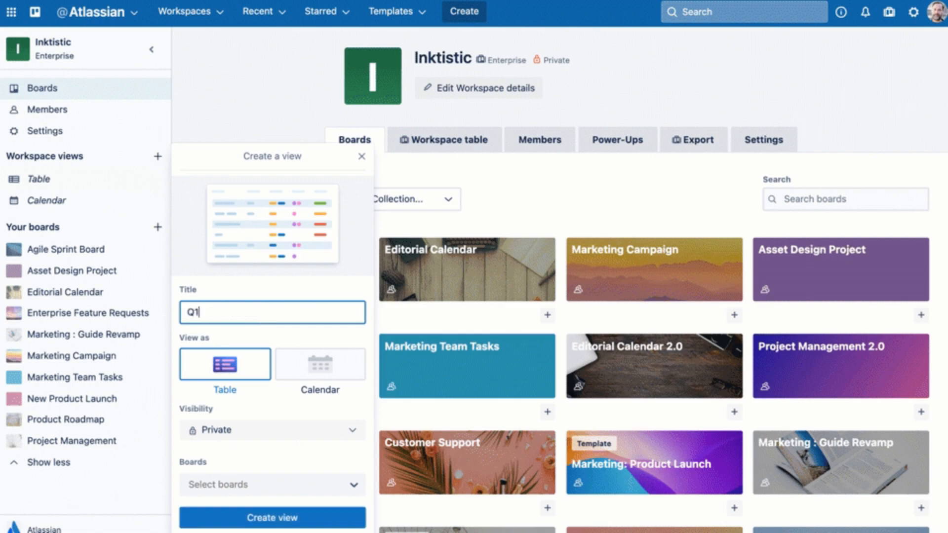
pyautogui.write(' Overview')
pyautogui.click(283, 430)
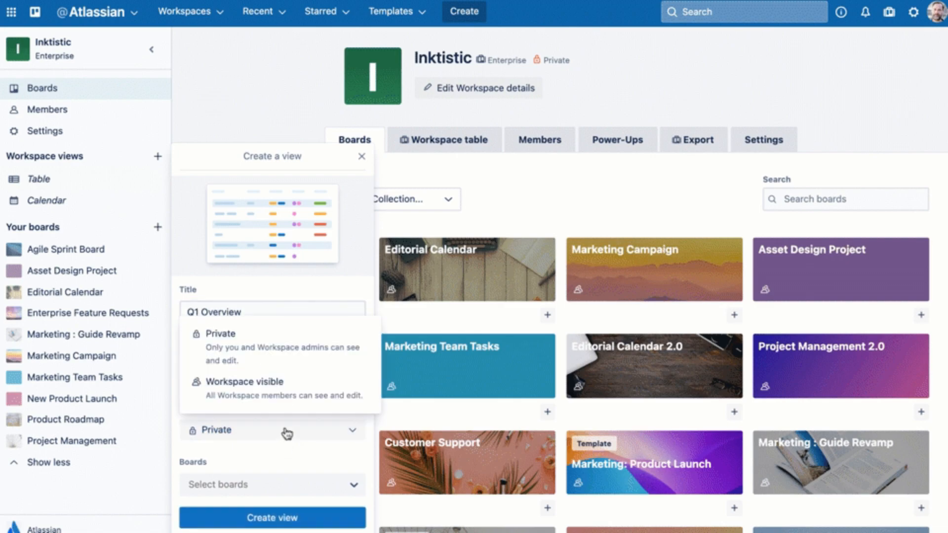
pyautogui.click(293, 392)
# Step: Include the Asset Design Project, Agile Sprint Board and New Product Launch boards, create the view and look through its cards
pyautogui.click(282, 486)
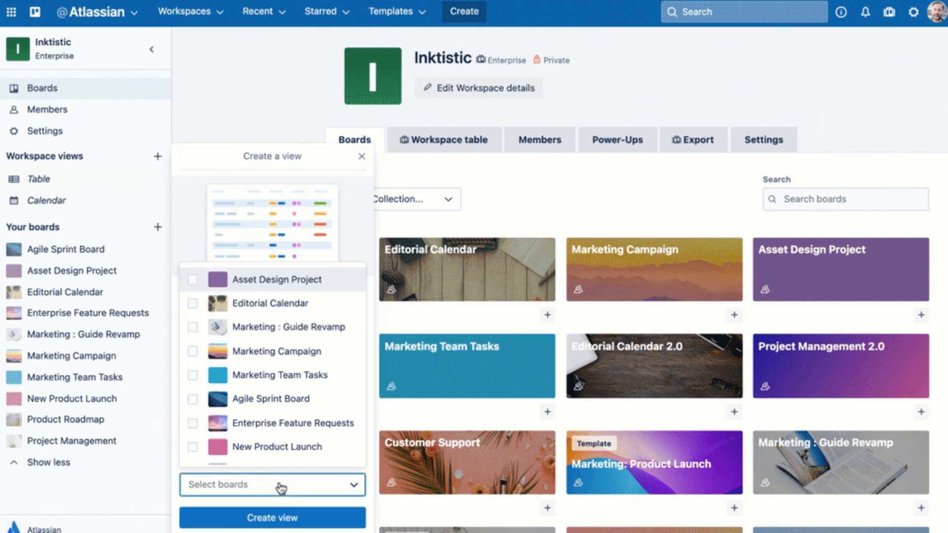
pyautogui.click(307, 283)
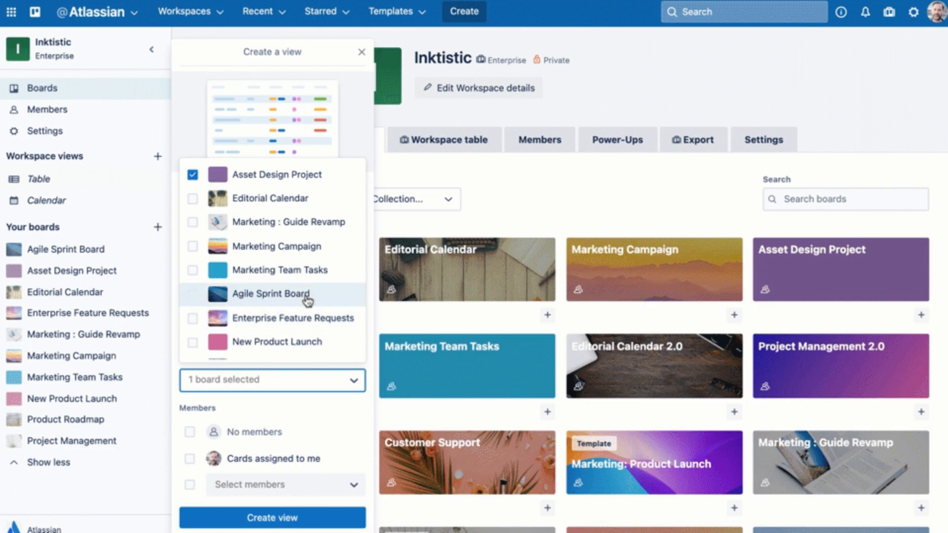
pyautogui.click(307, 297)
pyautogui.click(299, 341)
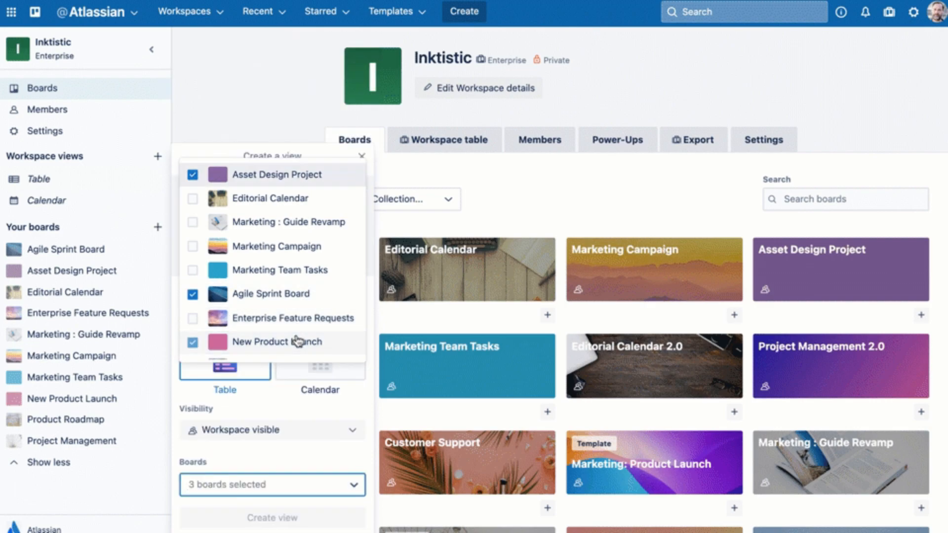
pyautogui.click(296, 518)
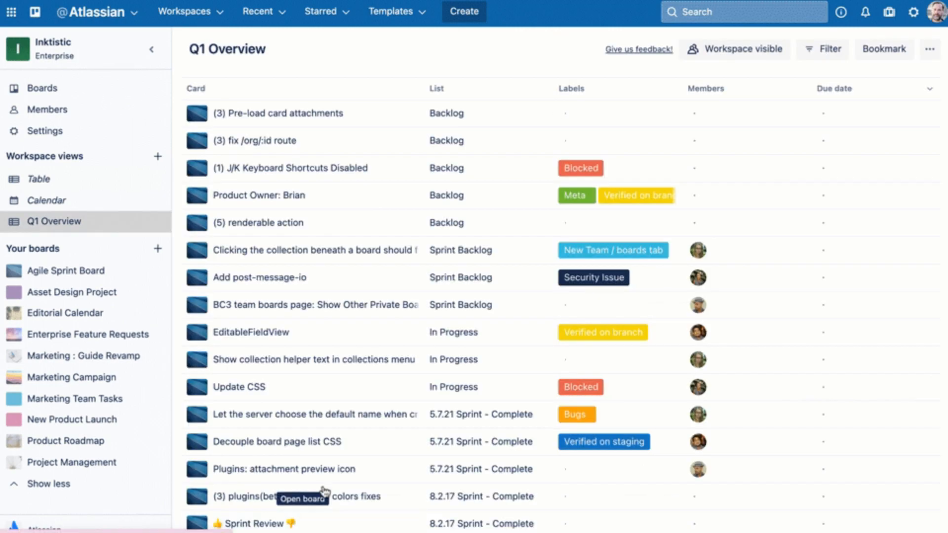
pyautogui.scroll(-6, 383, 443)
pyautogui.scroll(-5, 385, 445)
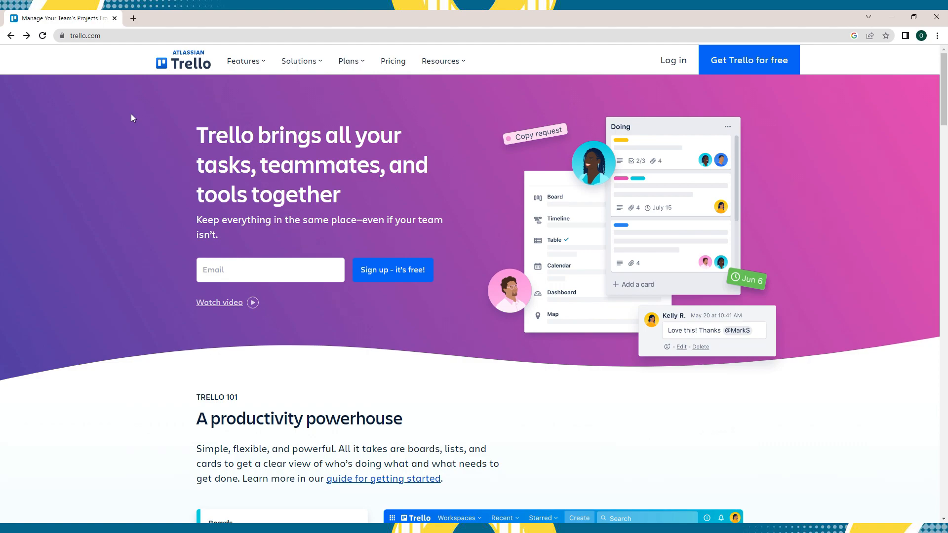
# Step: Sign up for a free Trello account with the existing Google account and confirm the account creation
pyautogui.click(768, 63)
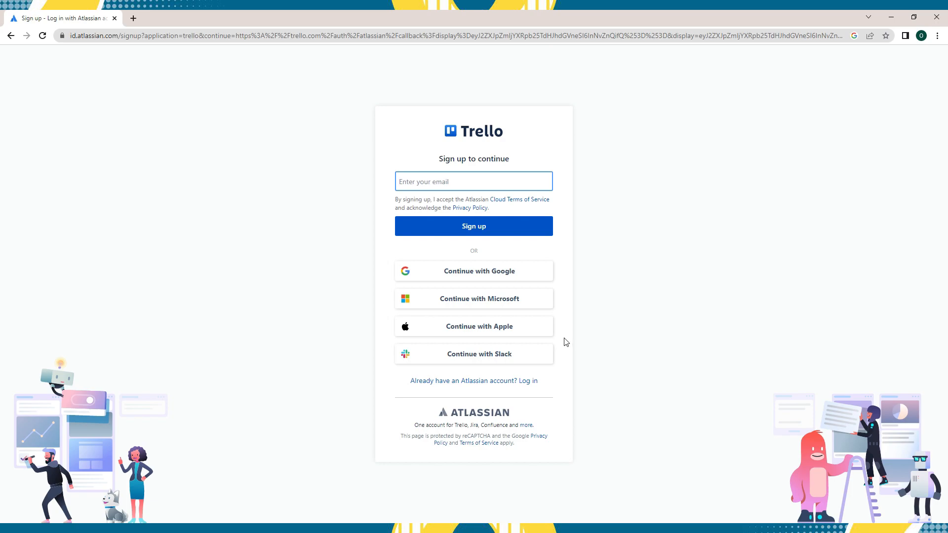
pyautogui.click(472, 277)
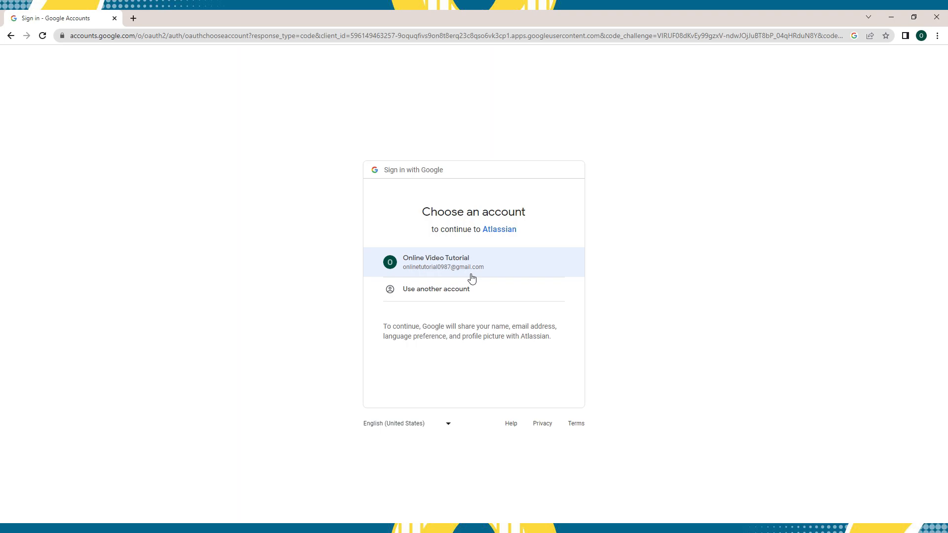
pyautogui.click(471, 276)
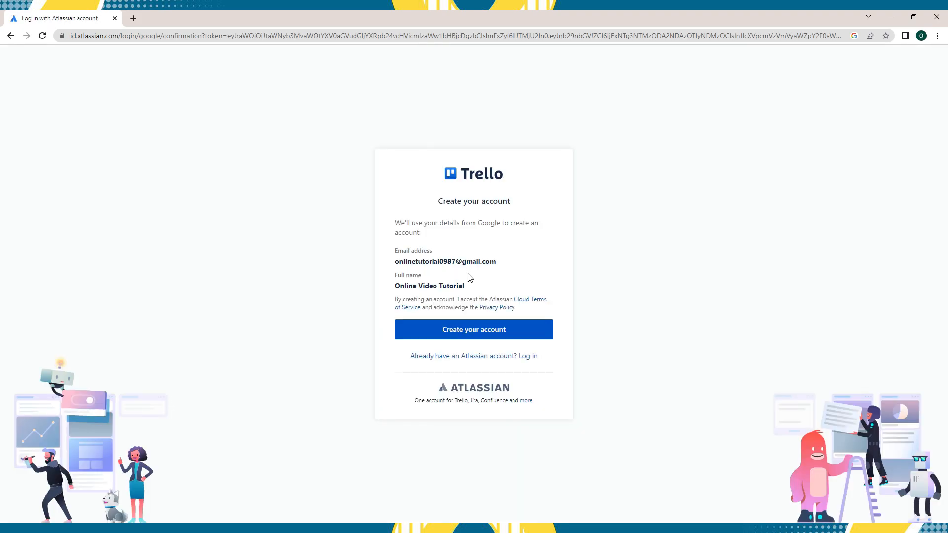
pyautogui.click(459, 329)
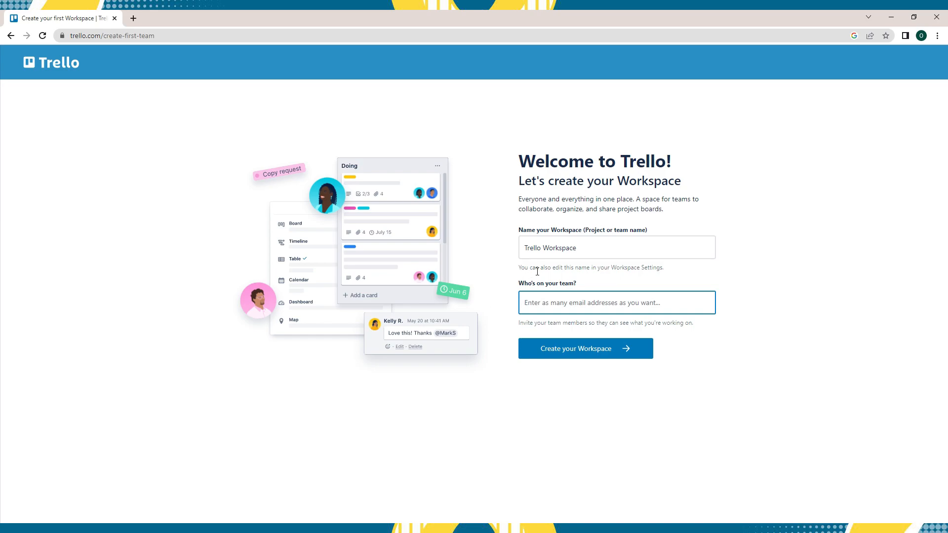
# Step: Create a workspace named "Editor's Team" without inviting members, skipping the Premium trial offer and dismissing the new-colors notice
pyautogui.hotkey('shift', 'Tab')
pyautogui.write("Editor's Tea")
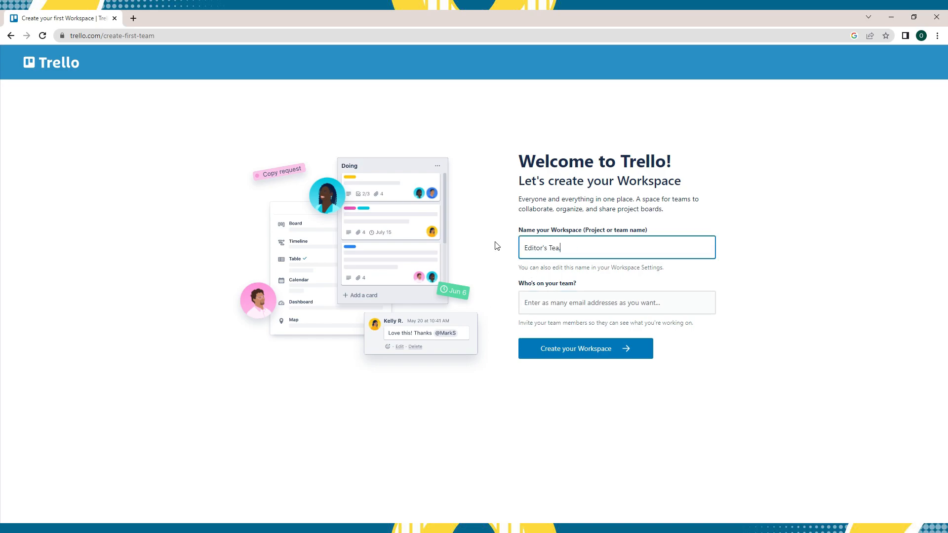
pyautogui.write('m')
pyautogui.click(595, 307)
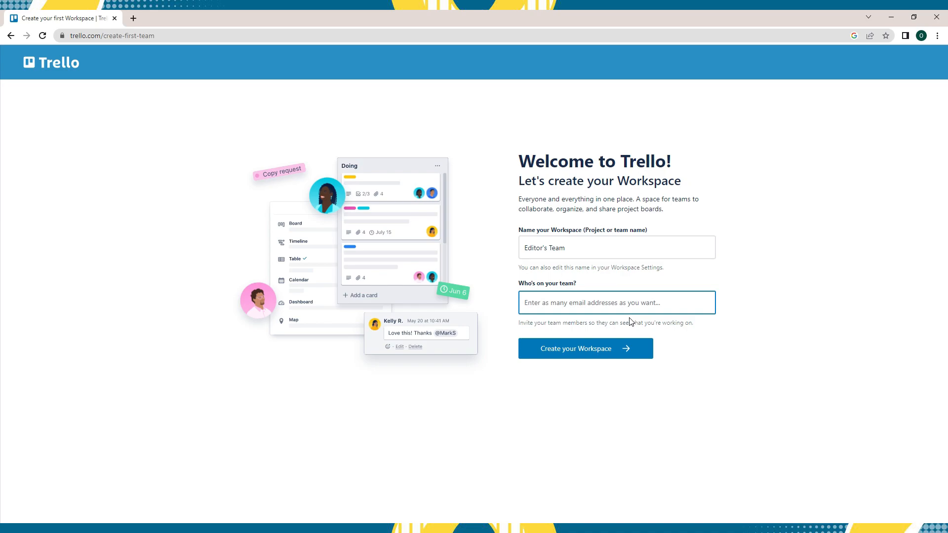
pyautogui.click(635, 355)
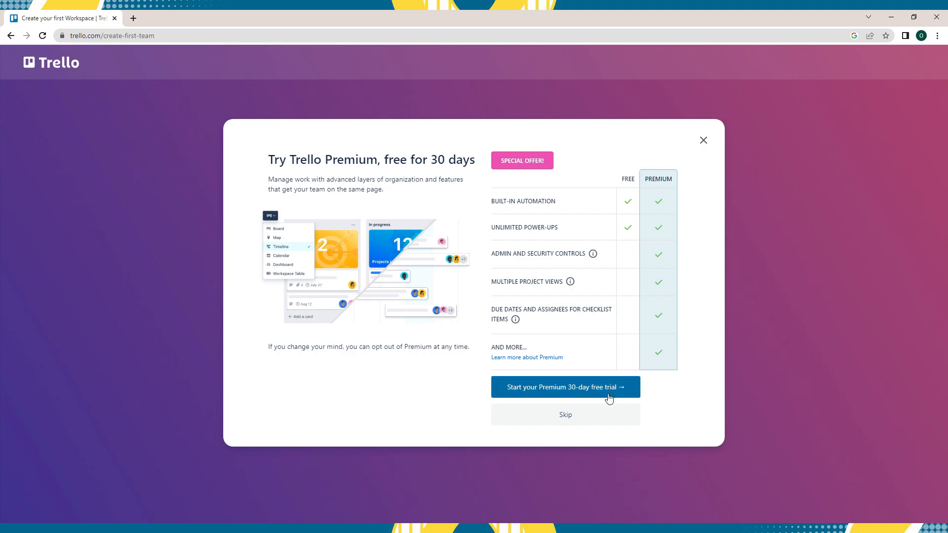
pyautogui.click(605, 414)
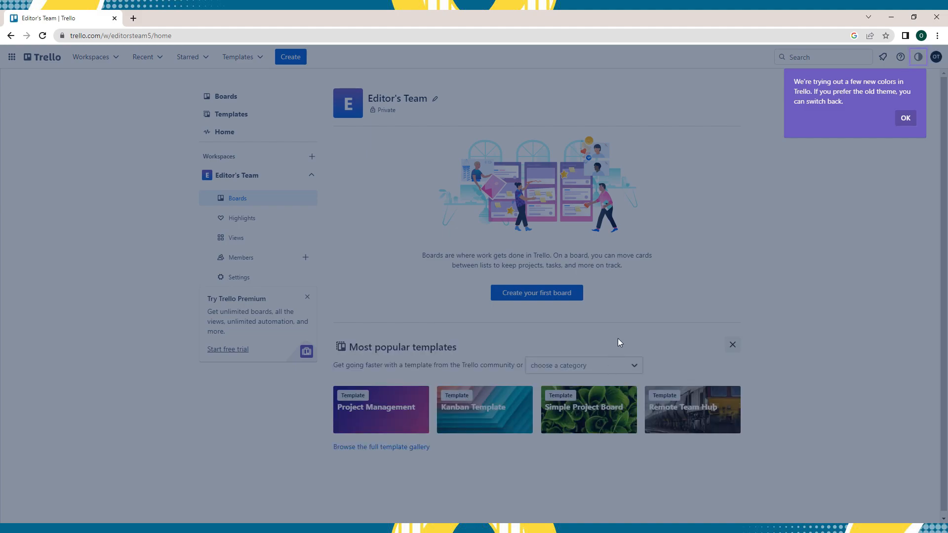
pyautogui.click(906, 118)
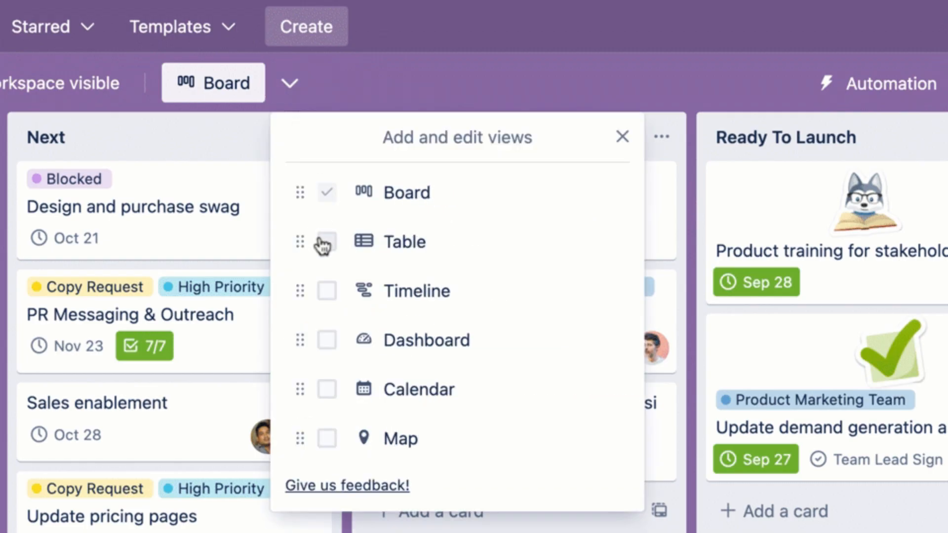
# Step: Turn on the Table, Timeline and Calendar views, and reorder Calendar to sit above Timeline
pyautogui.click(325, 243)
pyautogui.click(329, 292)
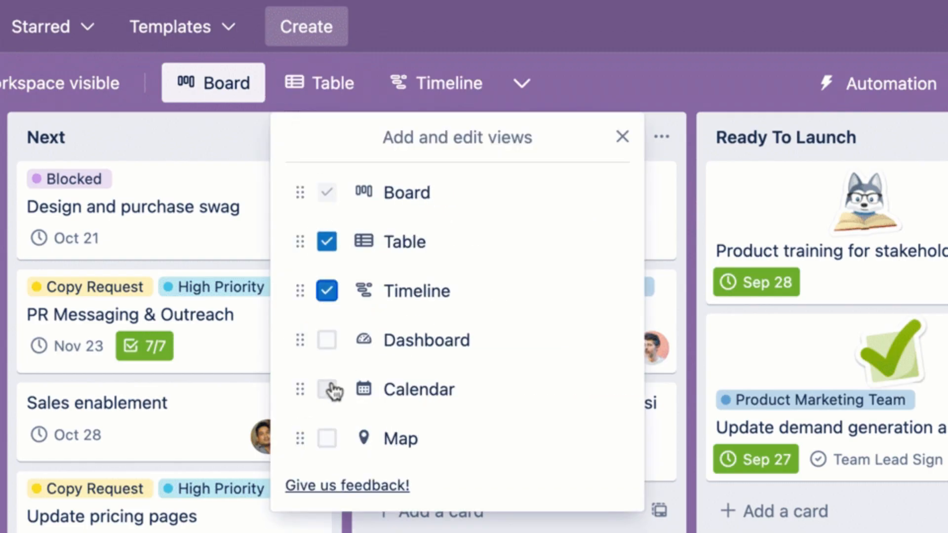
pyautogui.click(327, 389)
pyautogui.moveTo(299, 389); pyautogui.dragTo(298, 272)
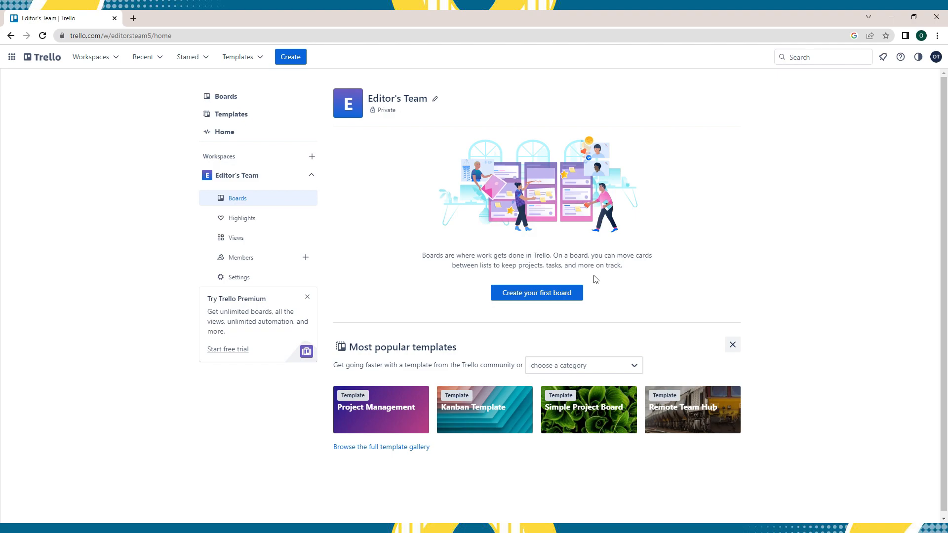
# Step: Start creating the workspace's first board, try several color and photo backgrounds, and choose the daytime mountain landscape photo
pyautogui.click(557, 293)
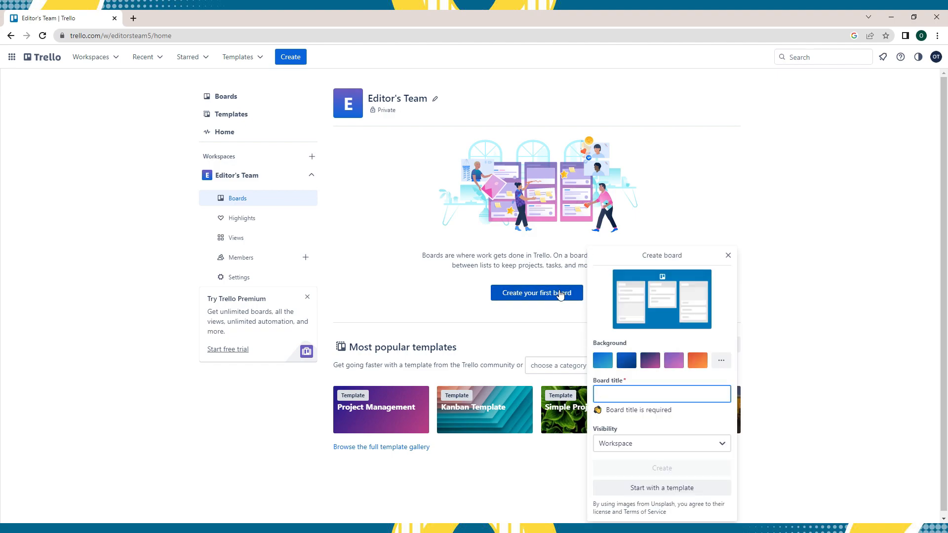
pyautogui.click(642, 391)
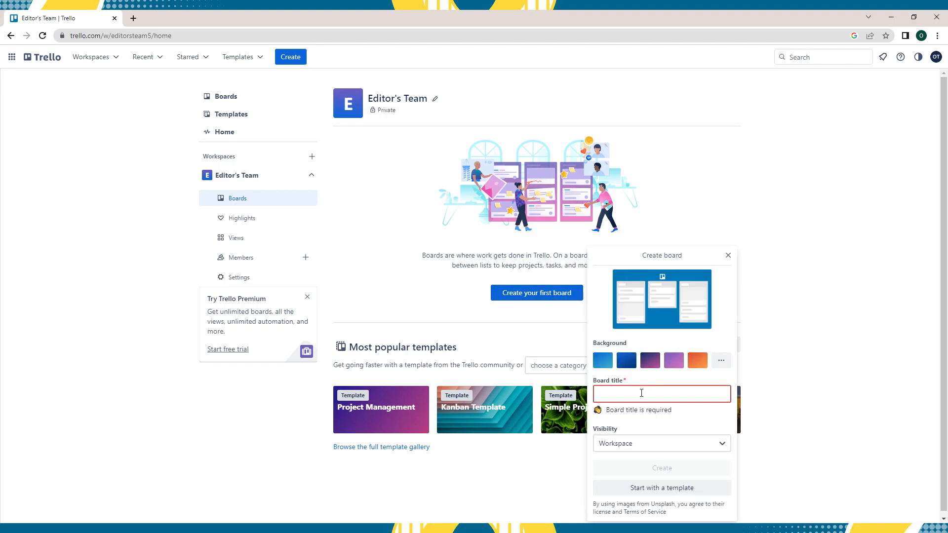
pyautogui.click(611, 361)
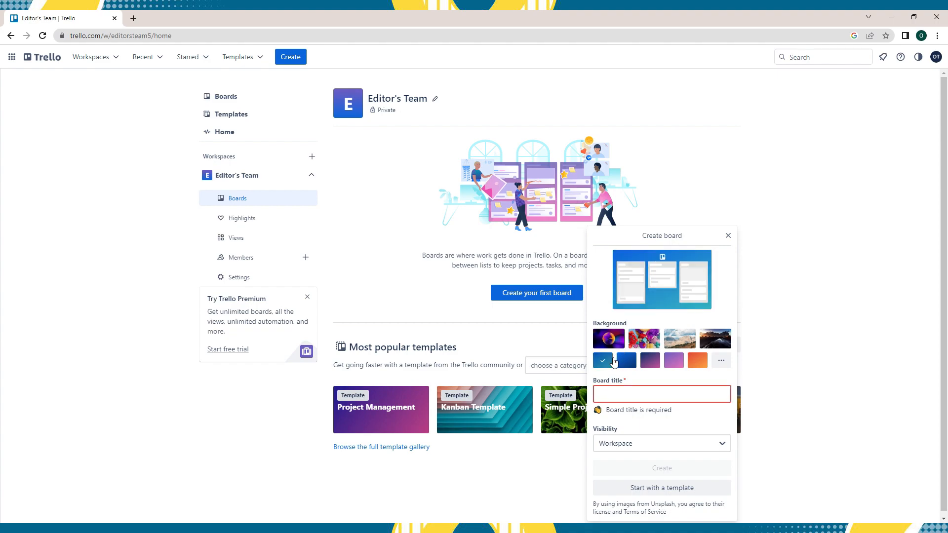
pyautogui.click(627, 362)
pyautogui.click(651, 363)
pyautogui.click(673, 362)
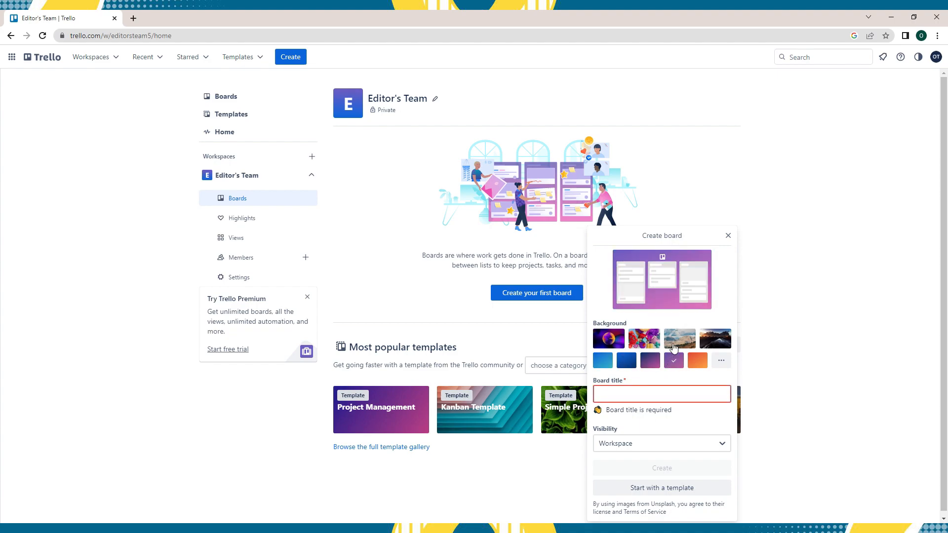
pyautogui.click(675, 347)
pyautogui.click(649, 343)
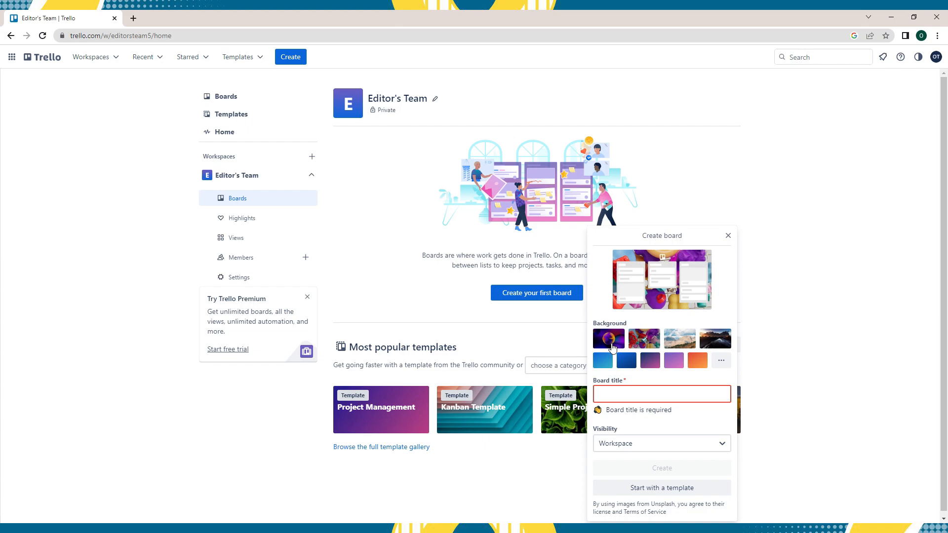
pyautogui.click(610, 345)
pyautogui.click(647, 347)
pyautogui.click(673, 345)
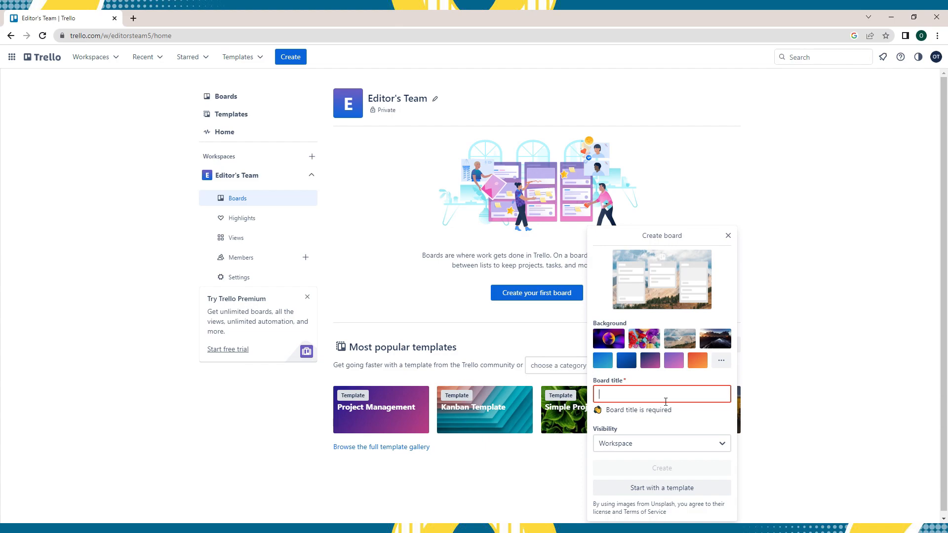
# Step: Title the board "Editor's Tasks", keep its visibility as Workspace, and create it
pyautogui.write('Editor')
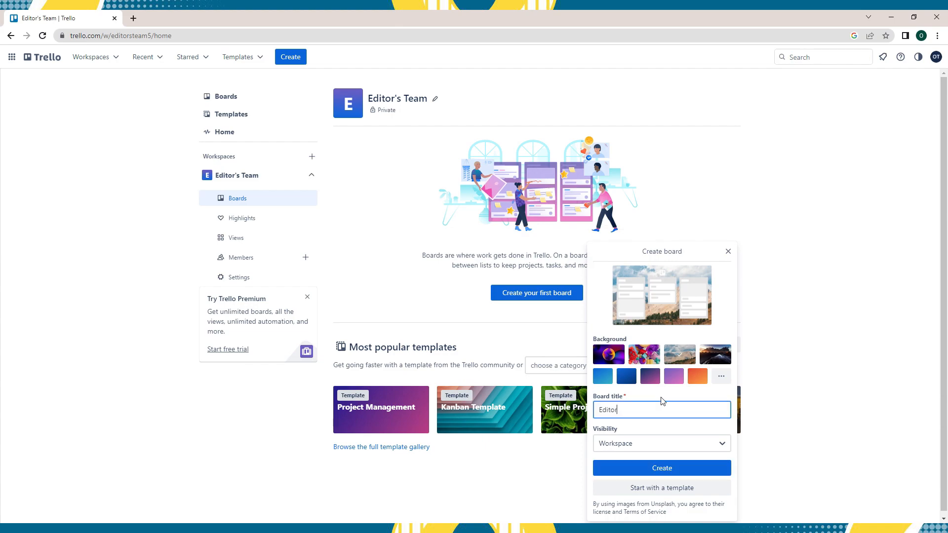
pyautogui.write("'s Tasks")
pyautogui.click(660, 450)
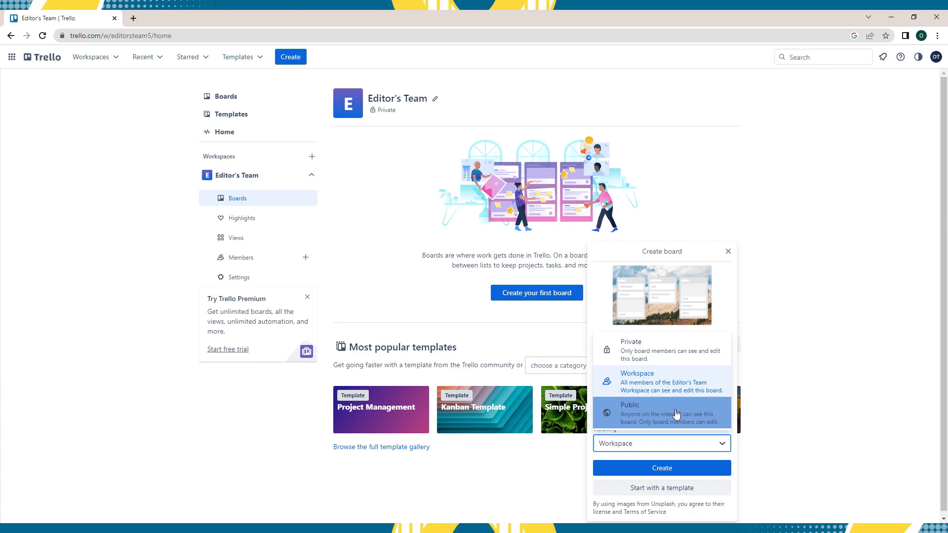
pyautogui.click(686, 384)
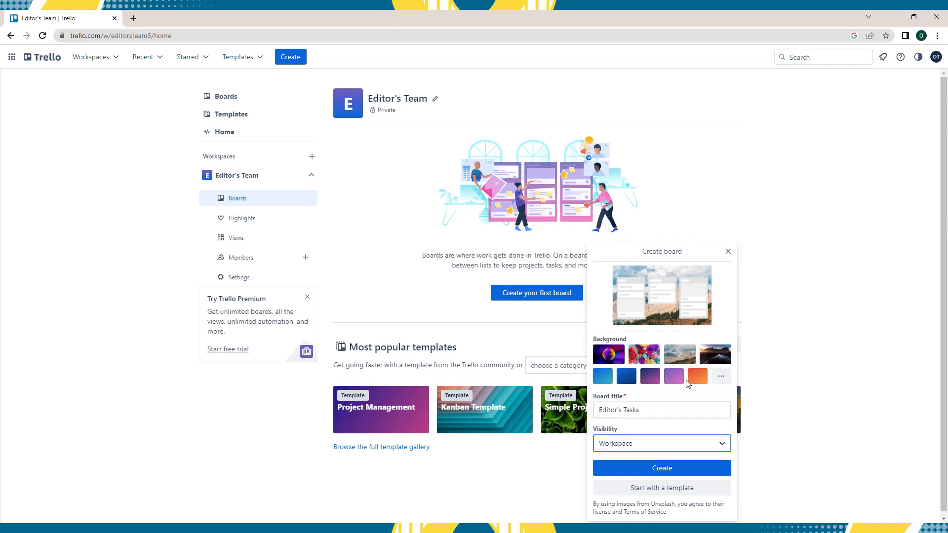
pyautogui.click(708, 469)
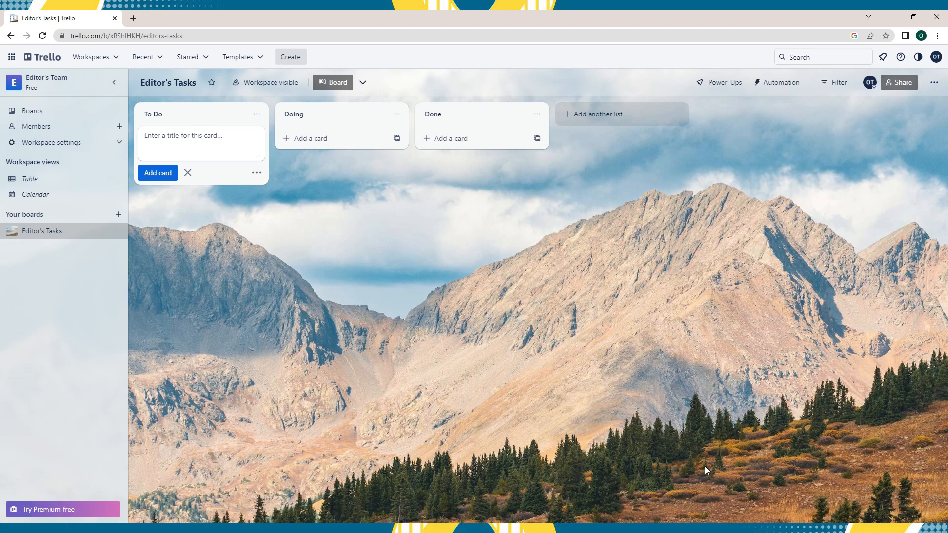
pyautogui.click(300, 275)
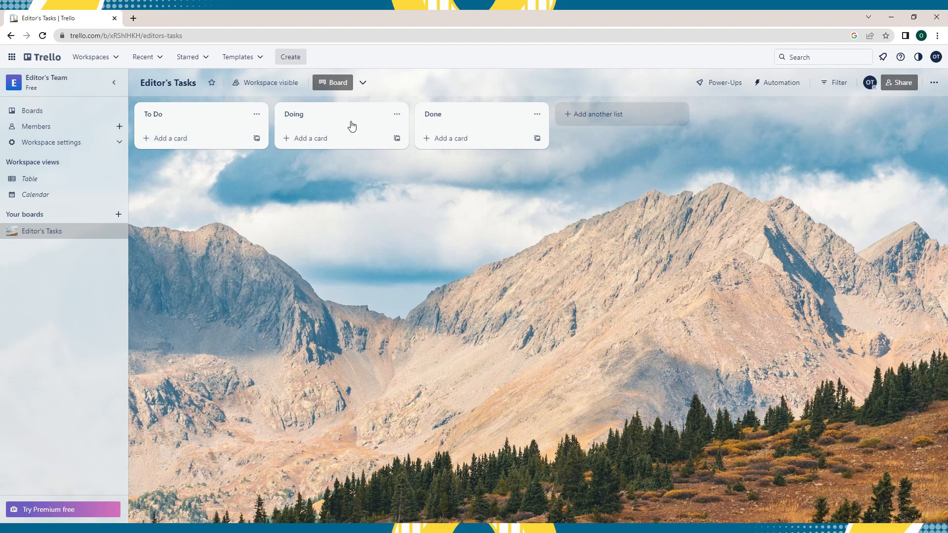
pyautogui.click(177, 115)
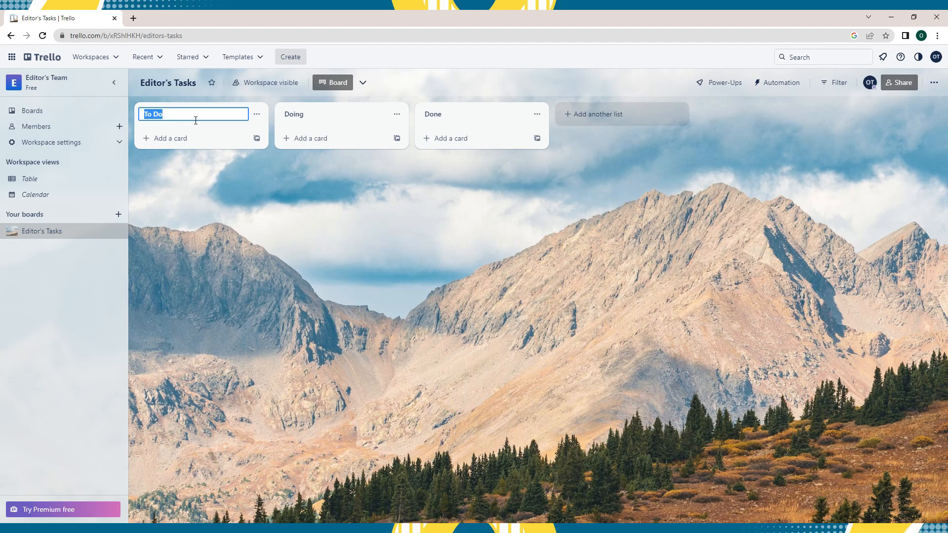
pyautogui.click(283, 236)
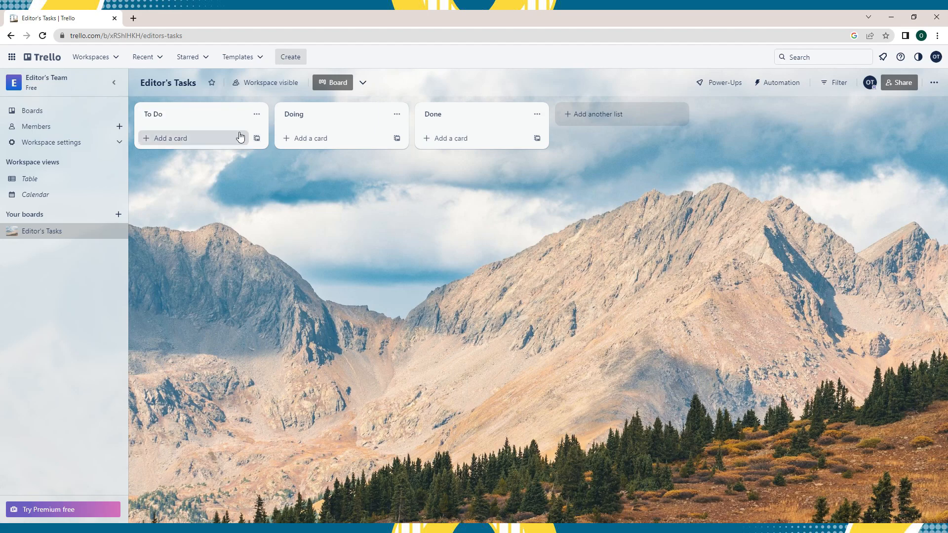
pyautogui.click(217, 138)
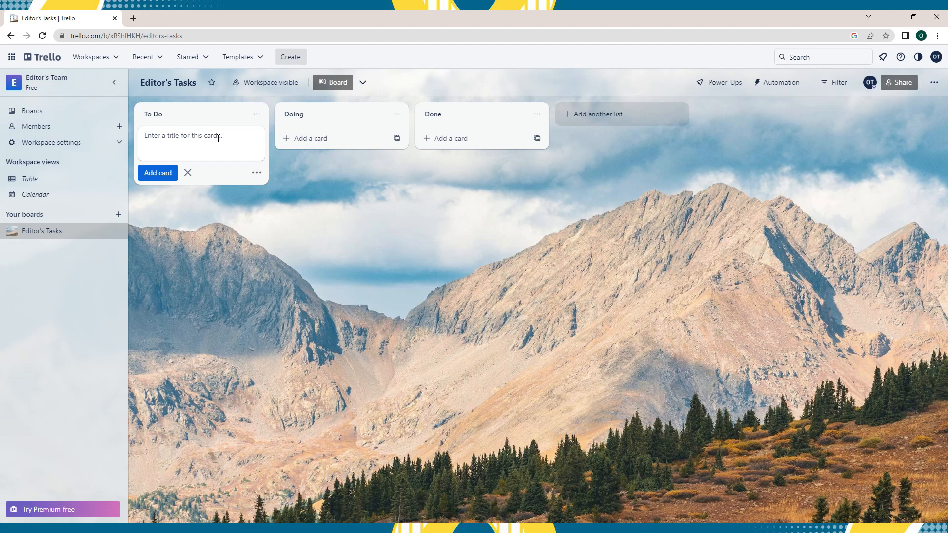
pyautogui.click(297, 180)
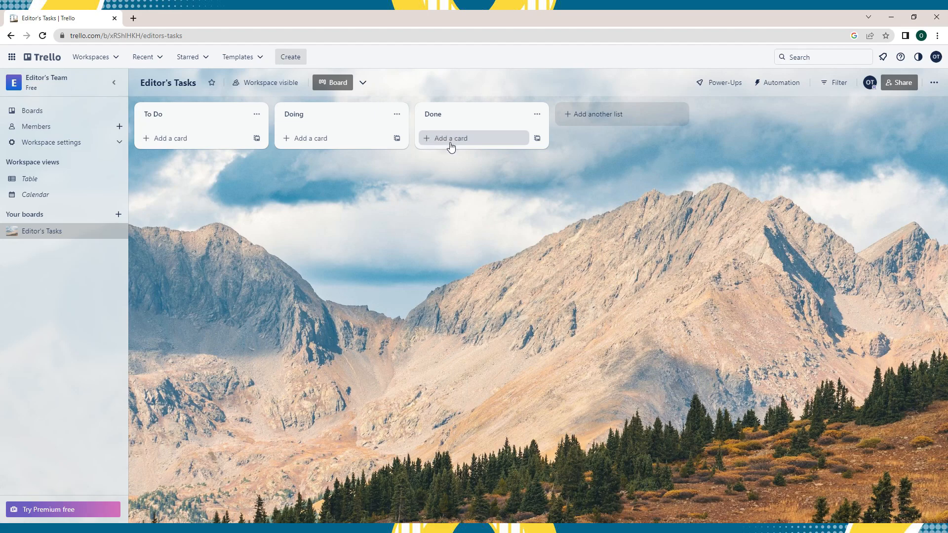
pyautogui.click(311, 117)
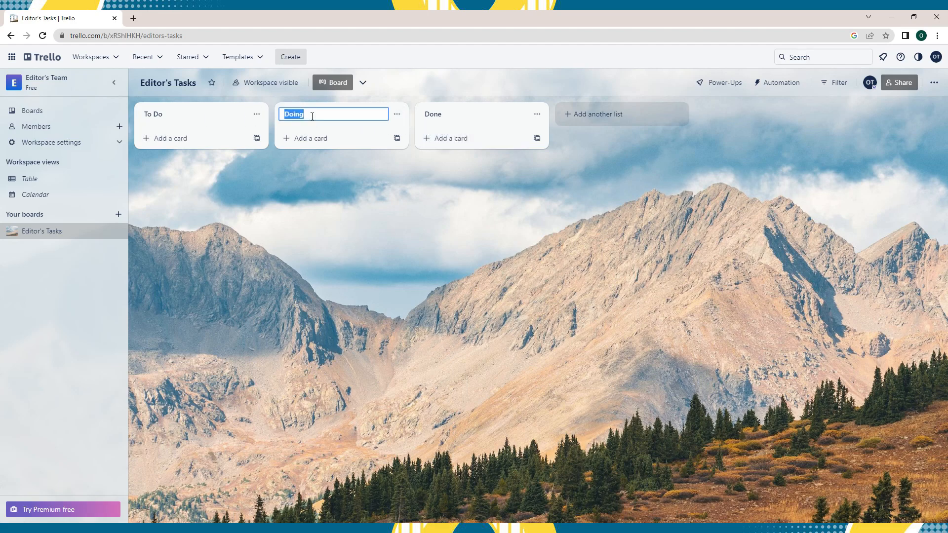
pyautogui.click(457, 119)
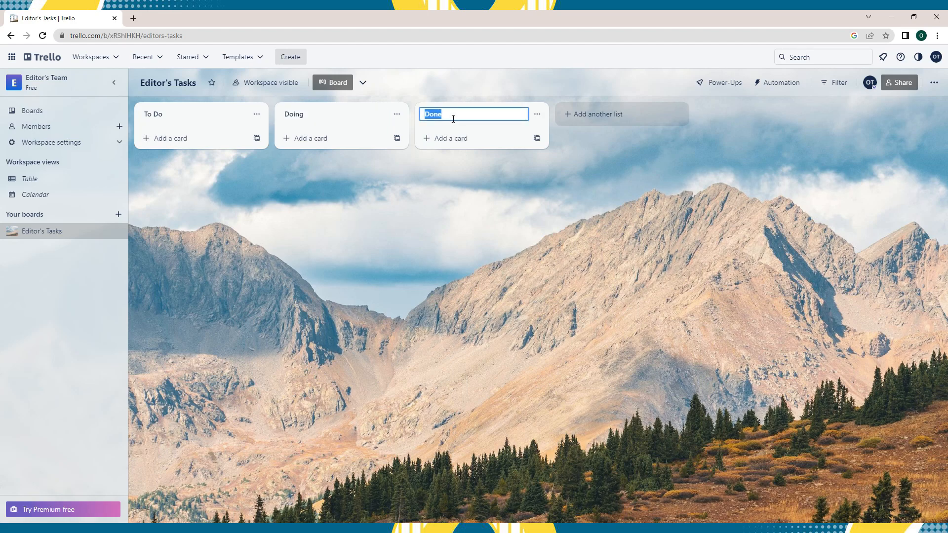
pyautogui.click(372, 200)
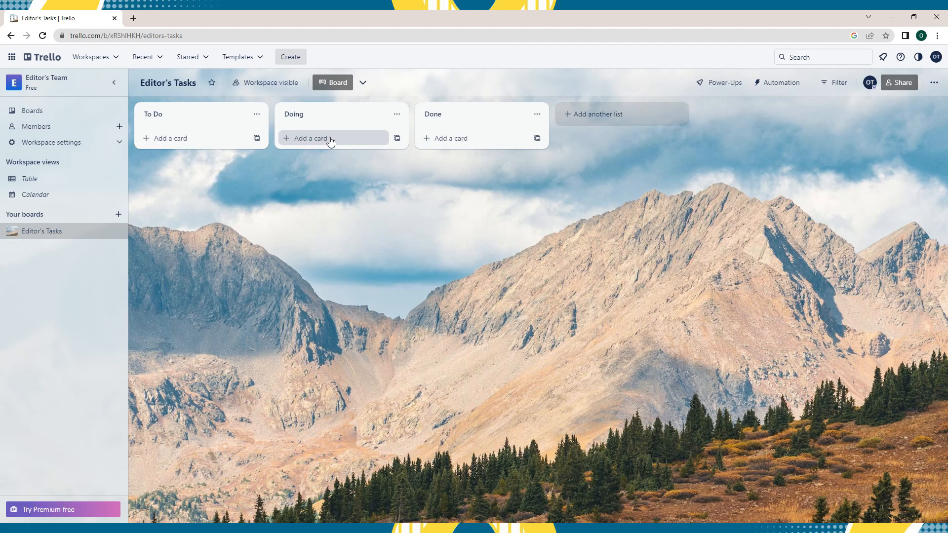
# Step: Add the cards "Reels Video", "Tiktok Video" and "Youtube Video" to the To Do list
pyautogui.click(196, 141)
pyautogui.write('Re')
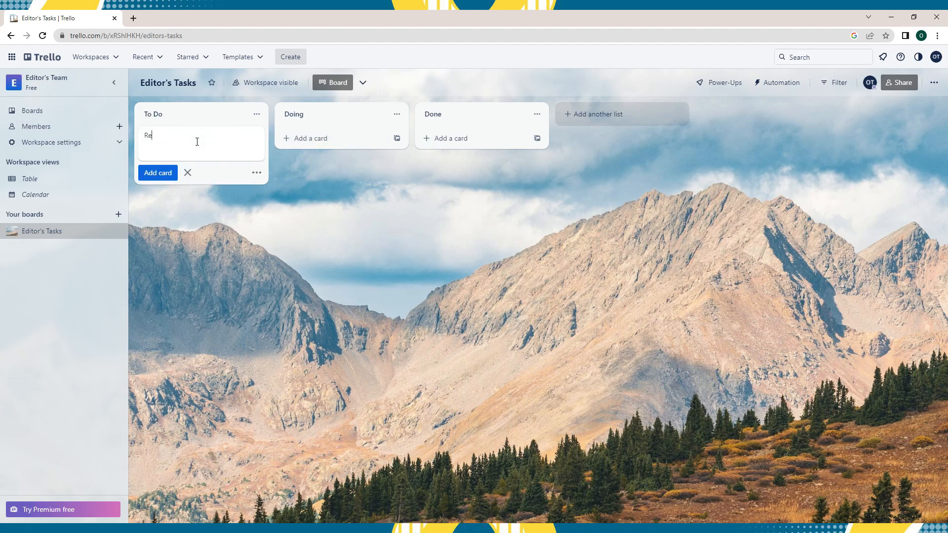
pyautogui.write('els Video')
pyautogui.press('Return')
pyautogui.write('Tik')
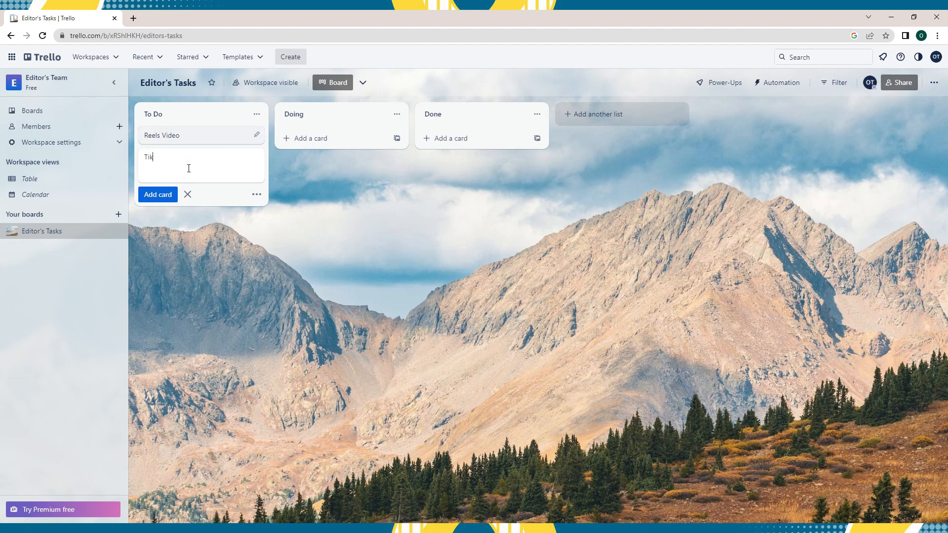
pyautogui.write('tok Video')
pyautogui.press('Return')
pyautogui.write('Youtube ')
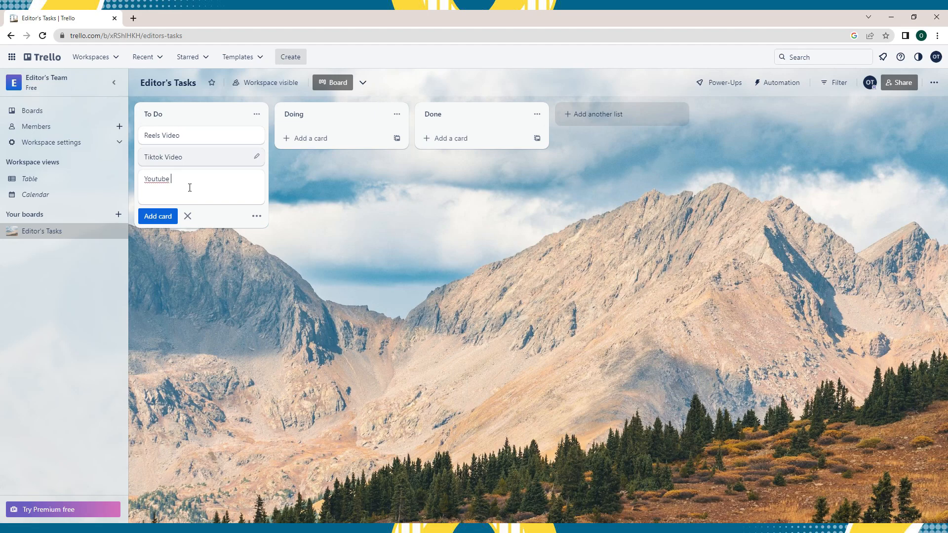
pyautogui.write('Video')
pyautogui.click(158, 217)
pyautogui.click(254, 284)
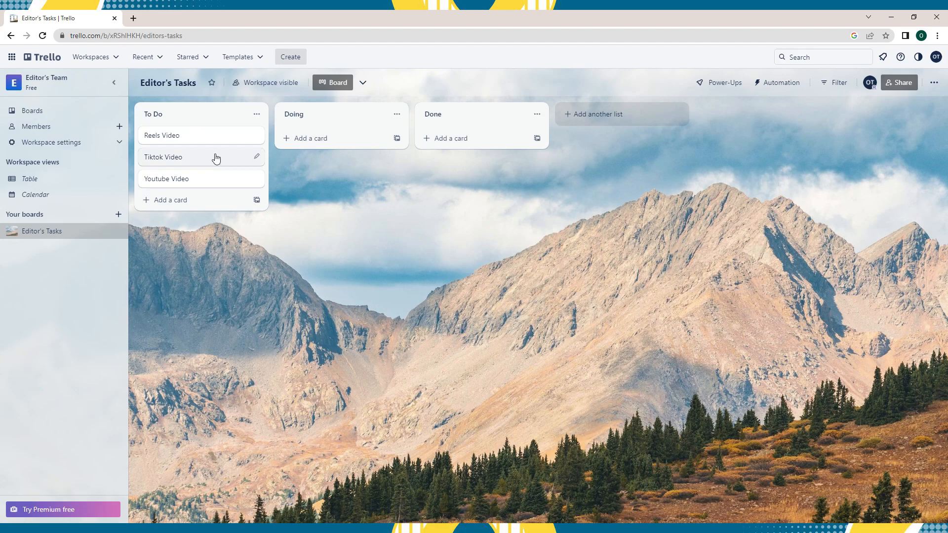
# Step: Move the Youtube Video card above Tiktok Video in the To Do list, and open the Reels Video card
pyautogui.moveTo(205, 139)
pyautogui.mouseDown()
pyautogui.moveTo(332, 137)
pyautogui.moveTo(206, 137)
pyautogui.mouseUp()
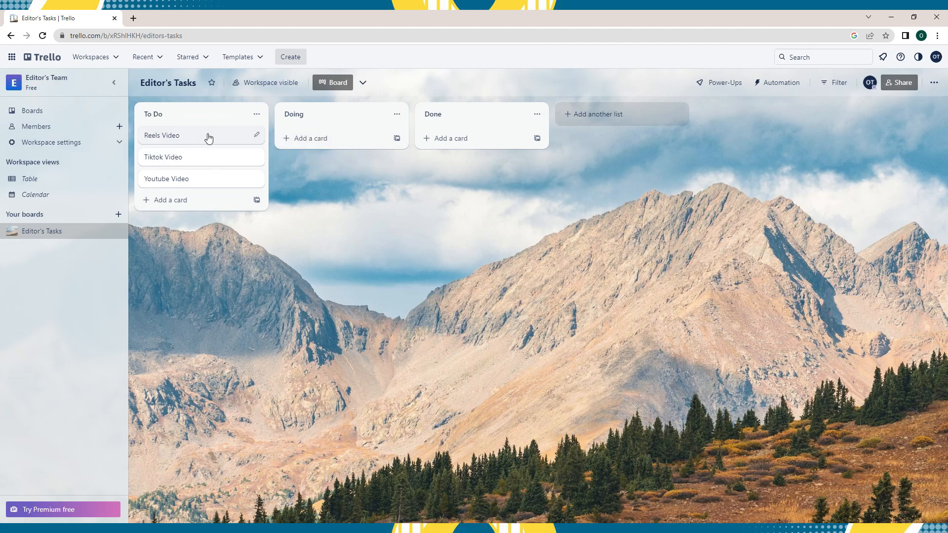
pyautogui.click(257, 134)
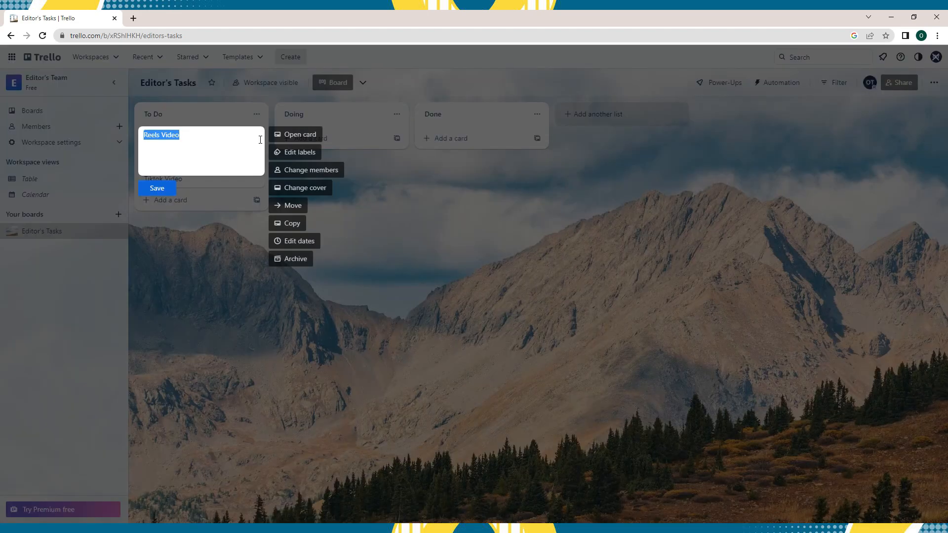
pyautogui.click(301, 136)
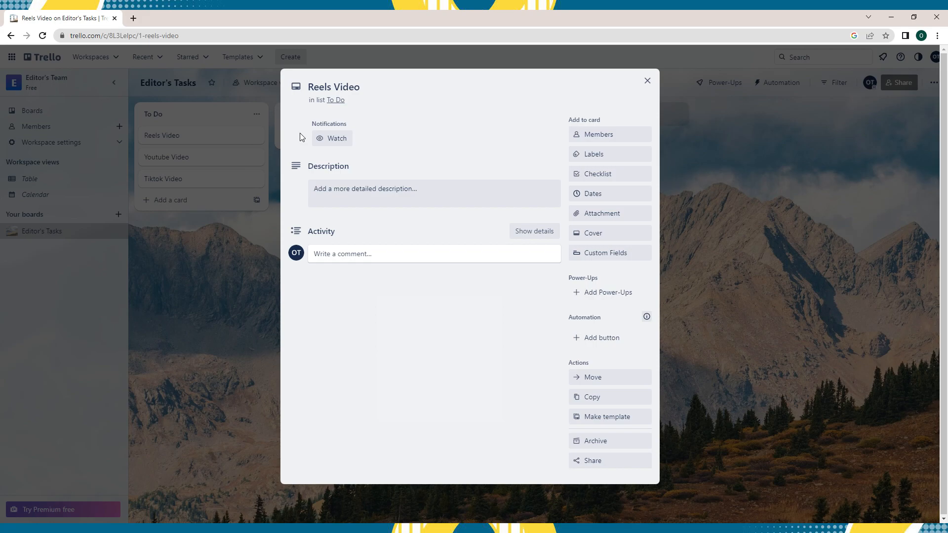
# Step: Turn watching on and off for the Reels Video card, and open its description and comment editors without entering text
pyautogui.click(324, 143)
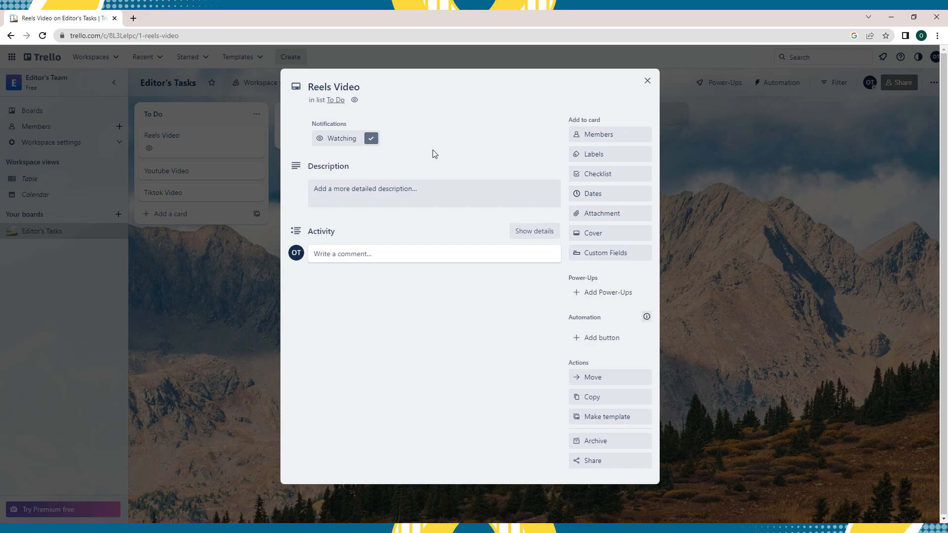
pyautogui.click(355, 139)
pyautogui.click(332, 193)
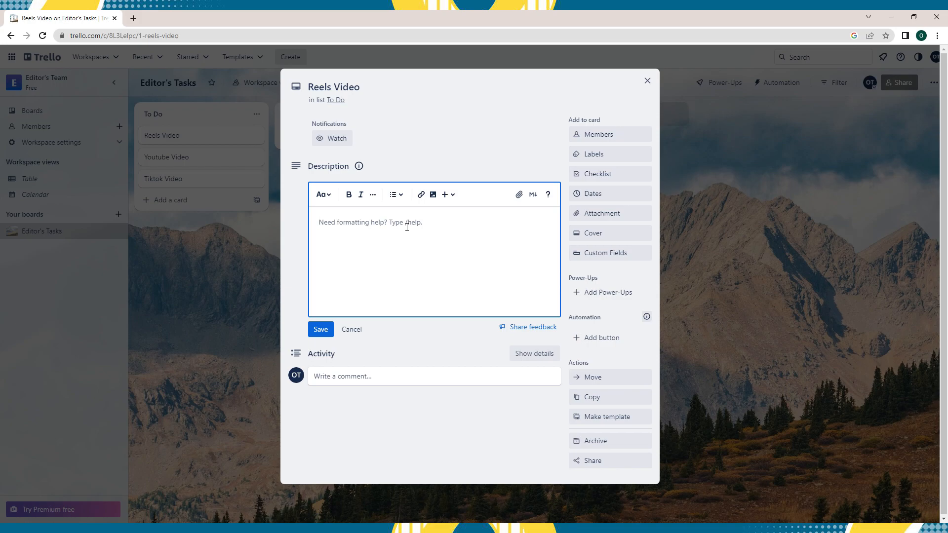
pyautogui.click(402, 376)
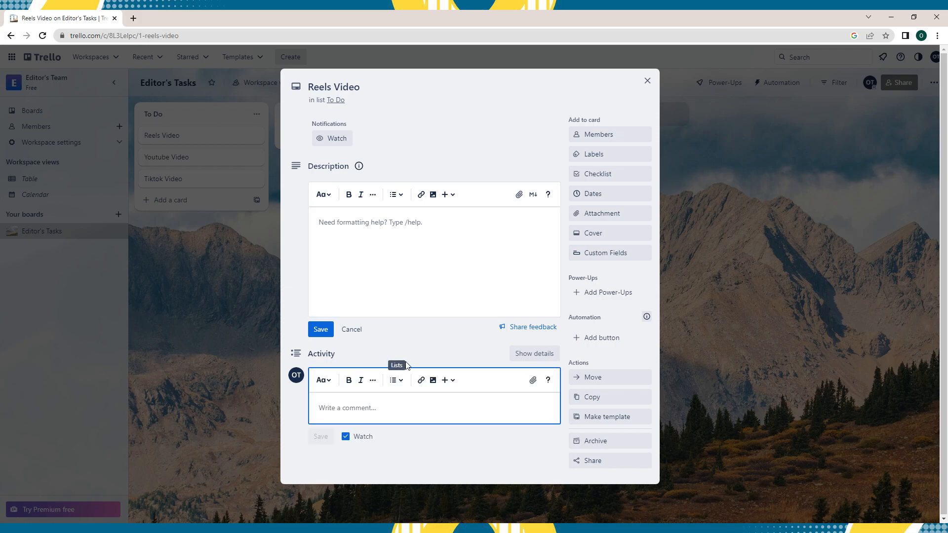
pyautogui.click(415, 347)
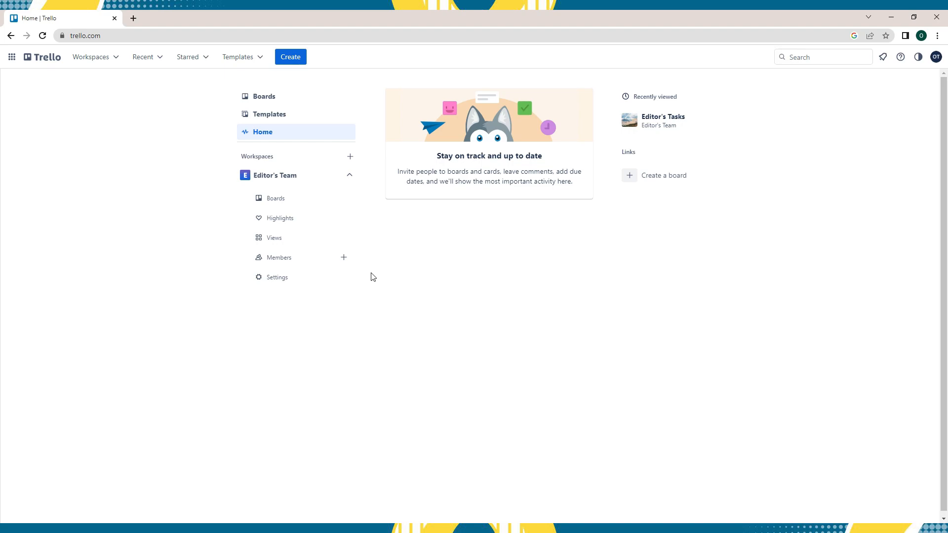
# Step: Examine the boards overview and the template gallery, including the templates in the Business category
pyautogui.click(309, 97)
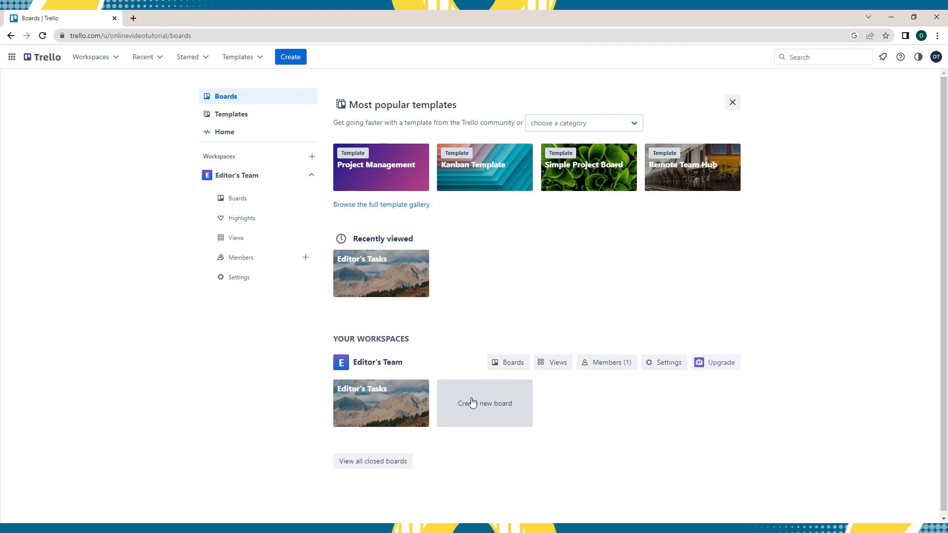
pyautogui.click(231, 114)
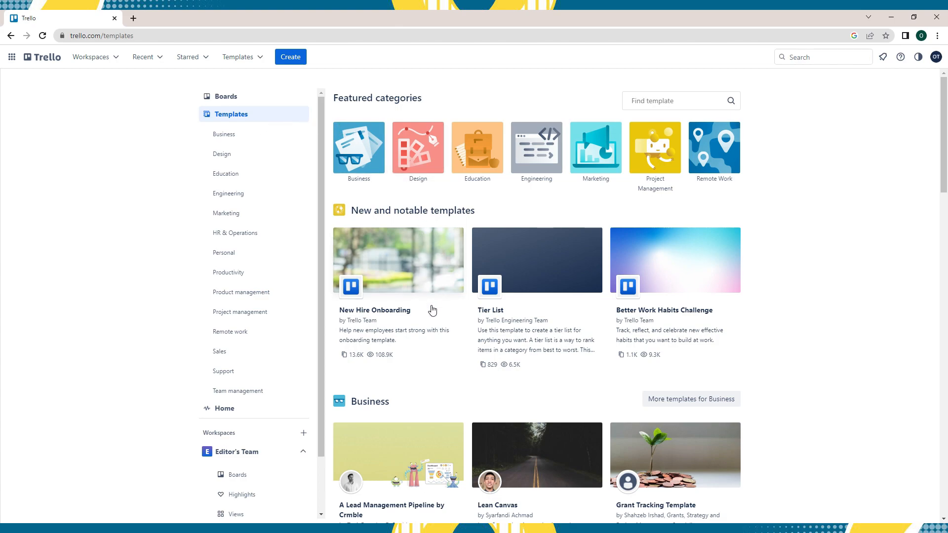
pyautogui.scroll(-2, 435, 320)
pyautogui.scroll(2, 435, 320)
pyautogui.click(382, 174)
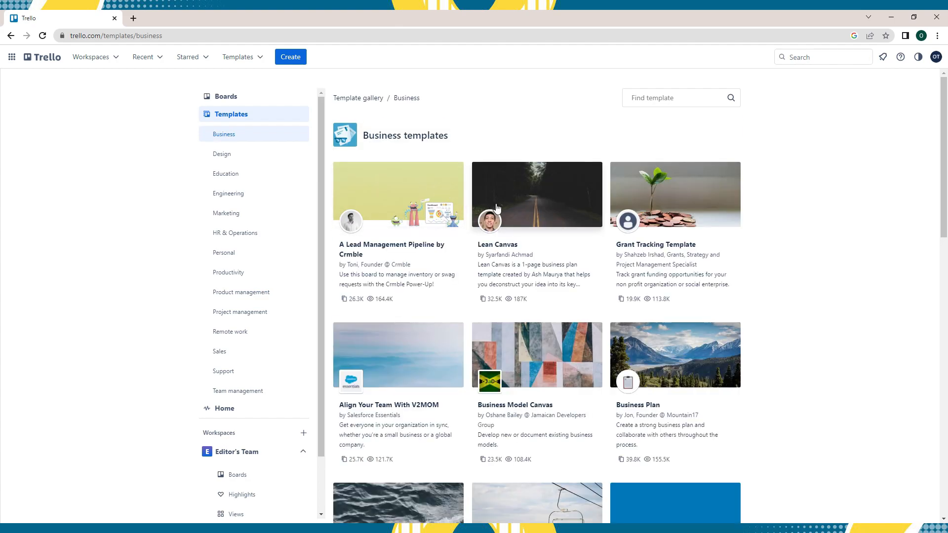
pyautogui.scroll(-3, 497, 208)
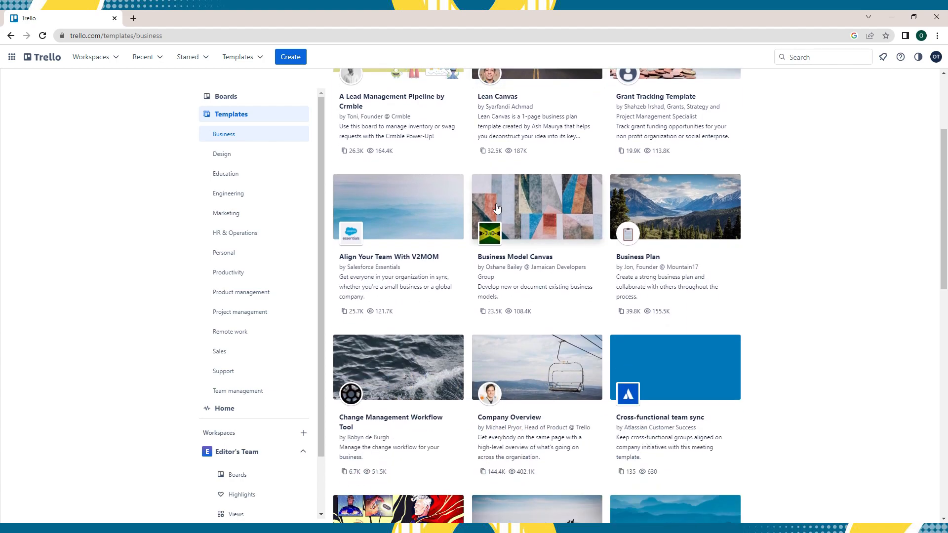
pyautogui.scroll(-4, 496, 208)
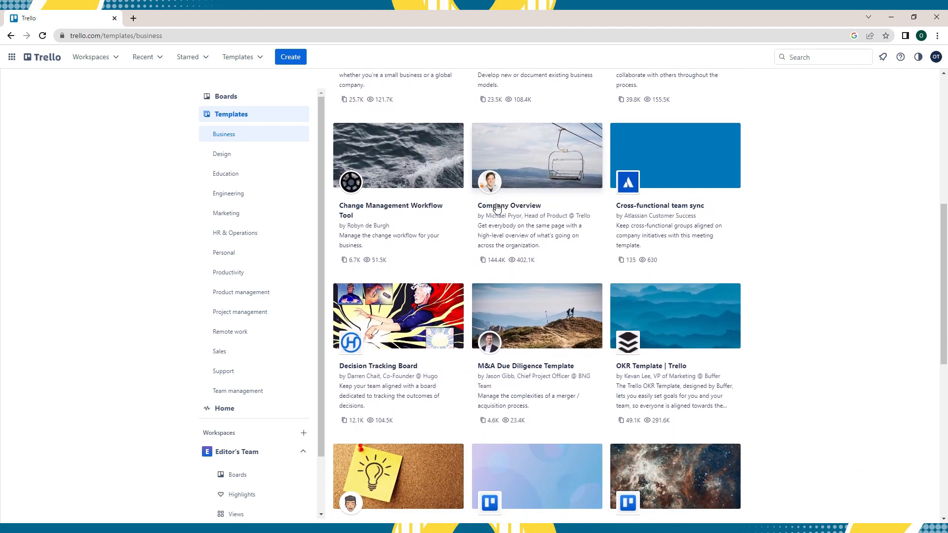
pyautogui.scroll(-4, 496, 207)
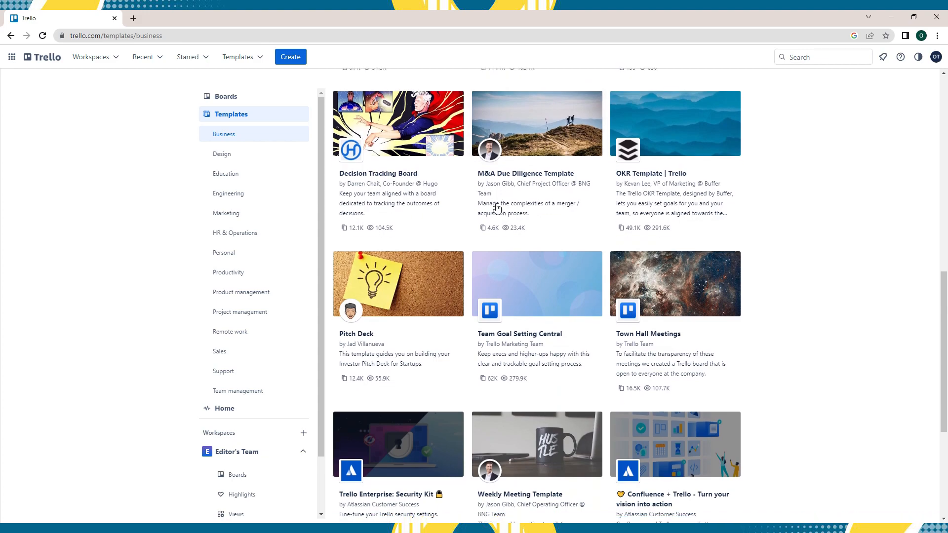
pyautogui.scroll(-4, 497, 208)
pyautogui.scroll(4, 496, 208)
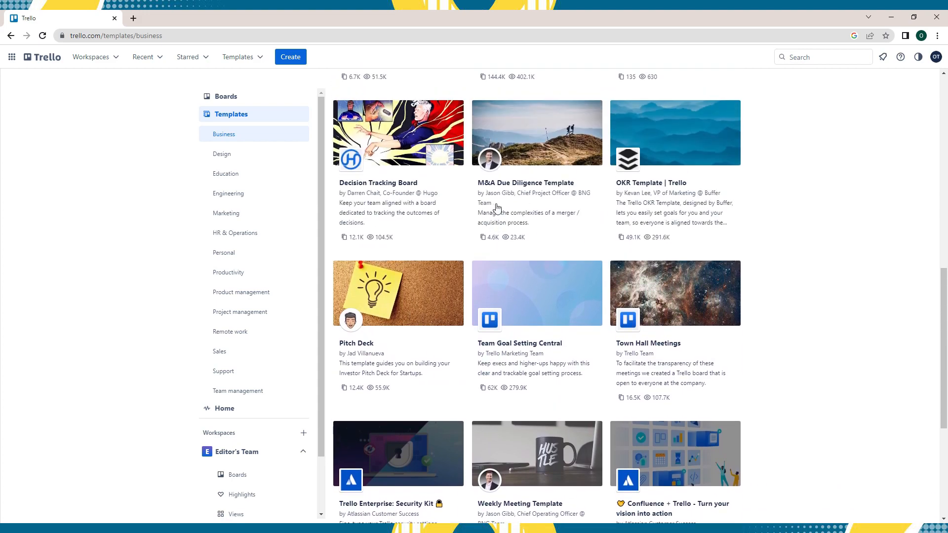
pyautogui.scroll(11, 496, 208)
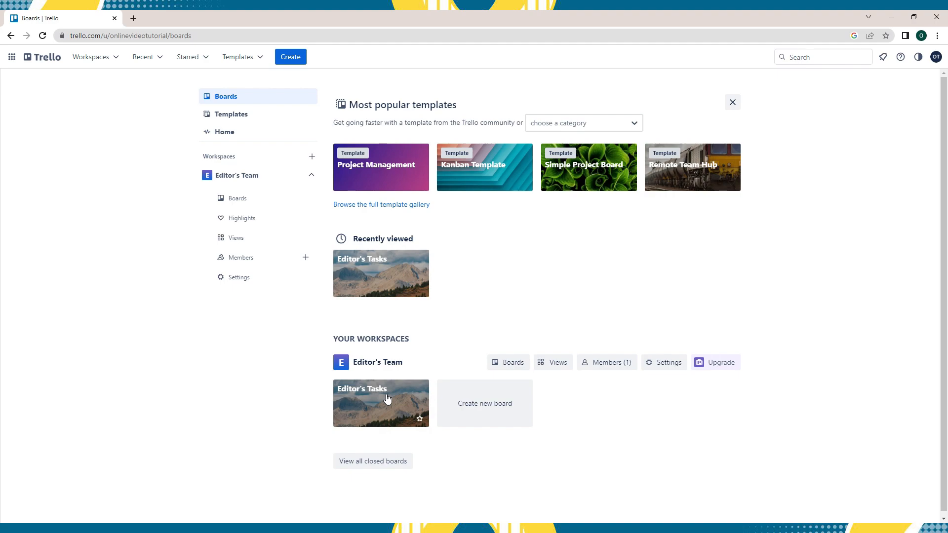
# Step: Open the Reels Video card on the Editor's Tasks board, and view its comment editor and member choices
pyautogui.click(387, 399)
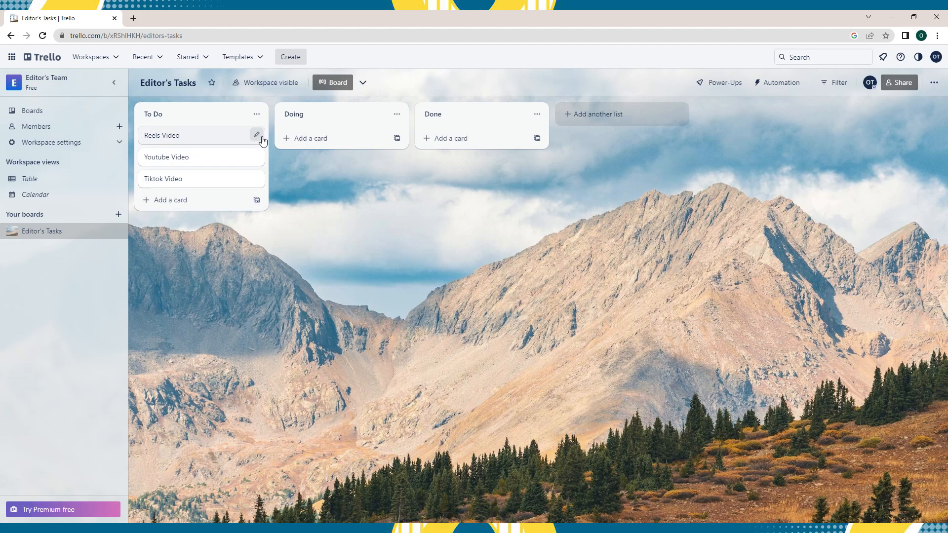
pyautogui.click(256, 135)
pyautogui.click(299, 142)
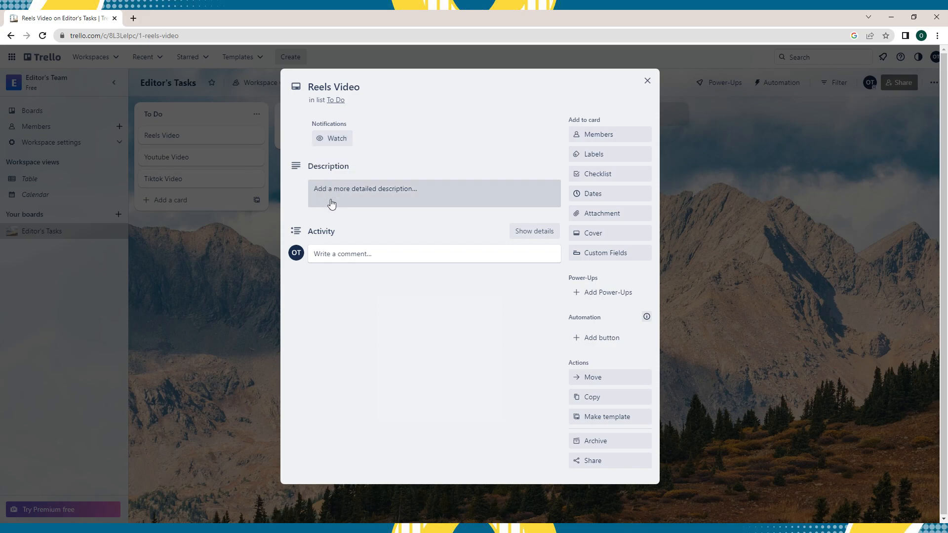
pyautogui.click(337, 254)
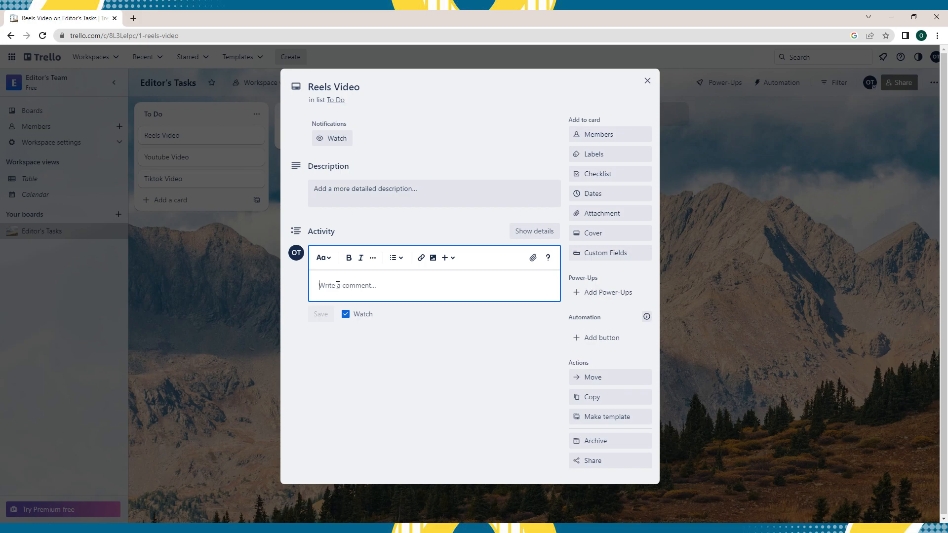
pyautogui.click(625, 139)
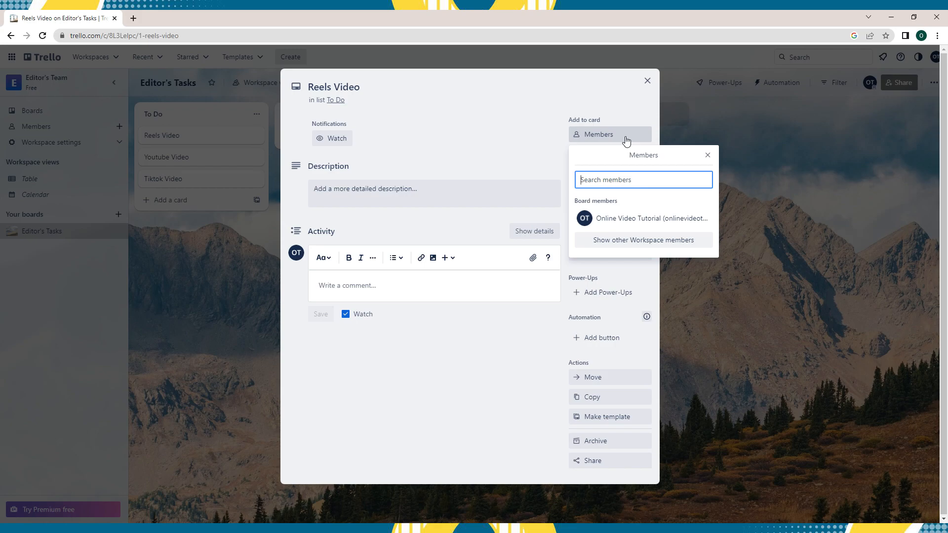
# Step: Apply and remove the green label on the Reels Video card, and enable colorblind friendly mode for labels
pyautogui.click(594, 156)
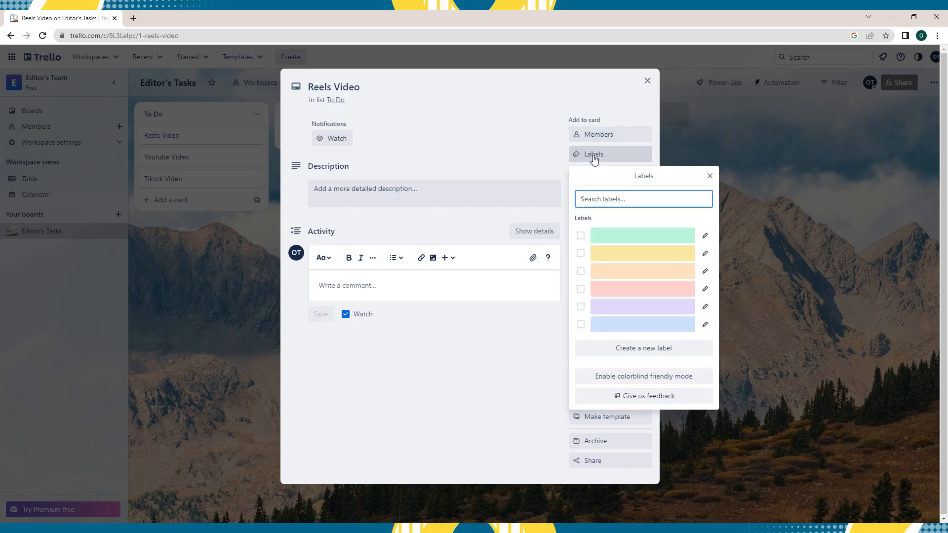
pyautogui.click(619, 235)
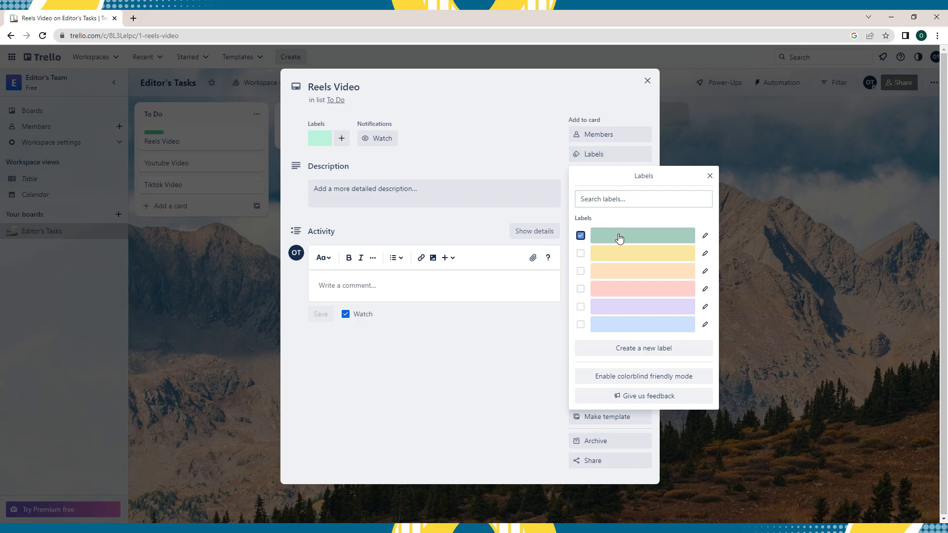
pyautogui.click(620, 238)
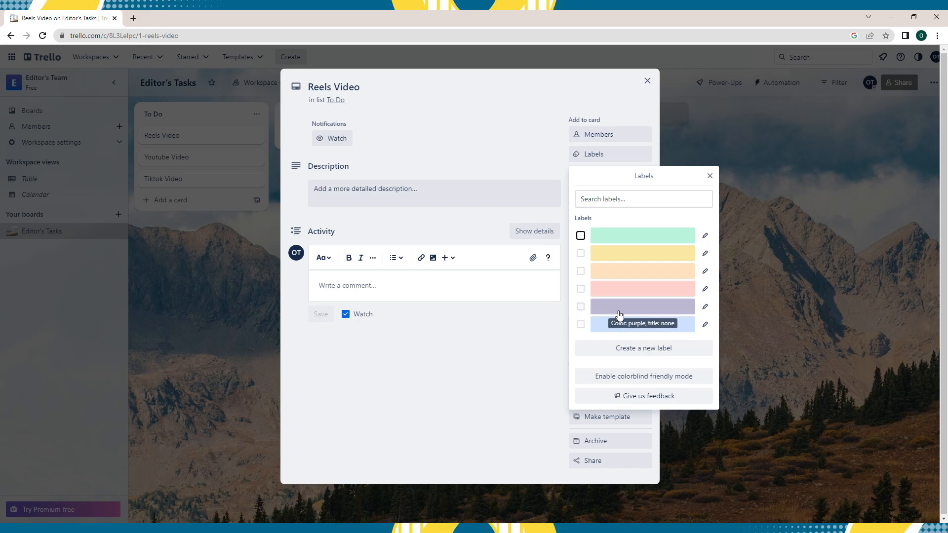
pyautogui.click(623, 384)
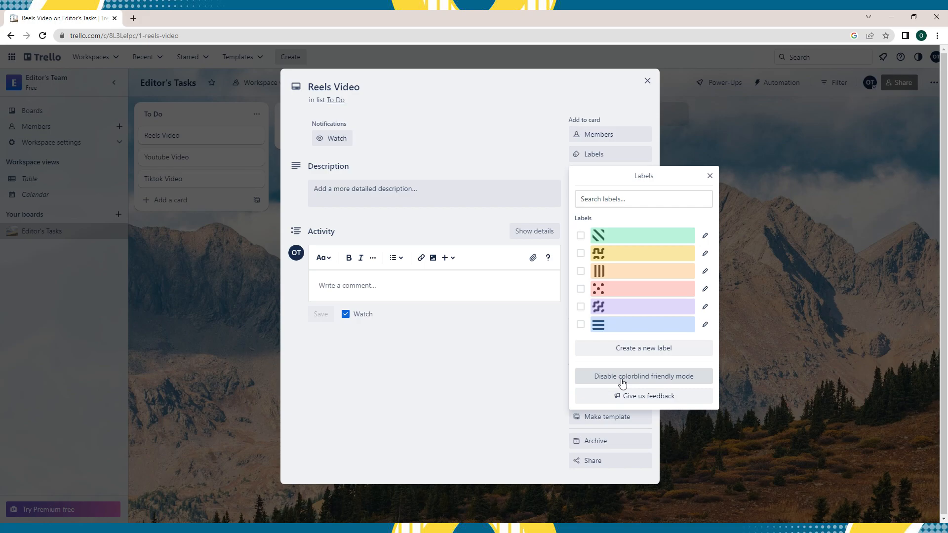
pyautogui.click(526, 374)
# Step: Add a checklist titled "Checklist" with the item "Capcut Video" to the Reels Video card, and view the item assignment option
pyautogui.click(603, 174)
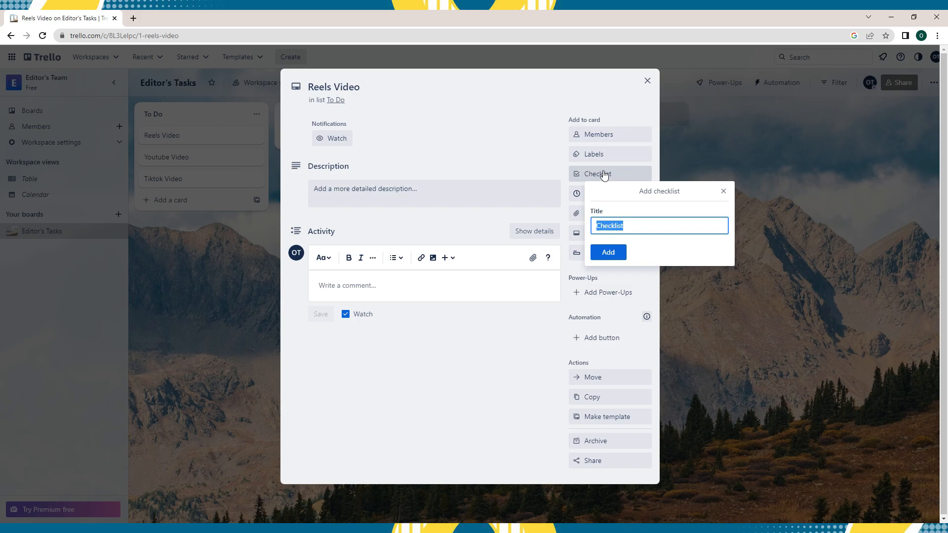
pyautogui.press('Return')
pyautogui.write('Capcut')
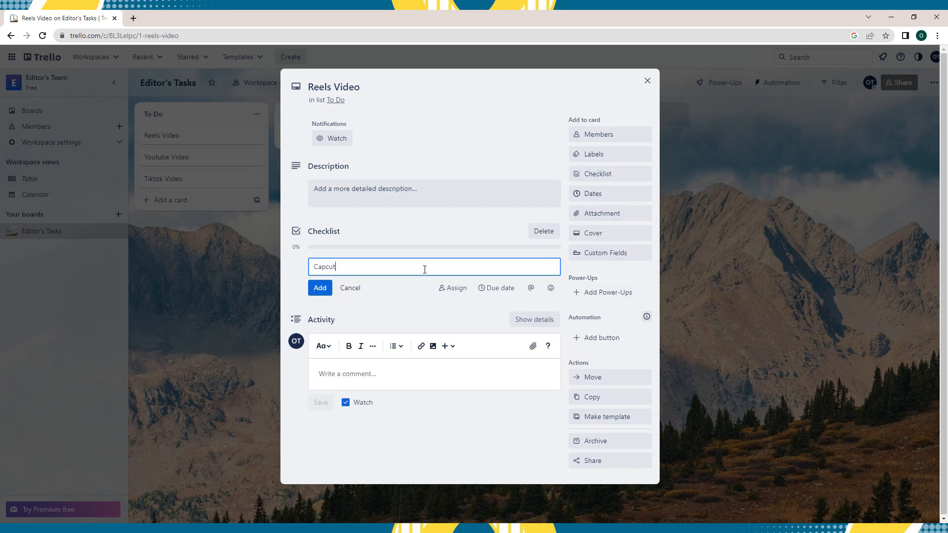
pyautogui.write(' Video')
pyautogui.press('Return')
pyautogui.click(449, 303)
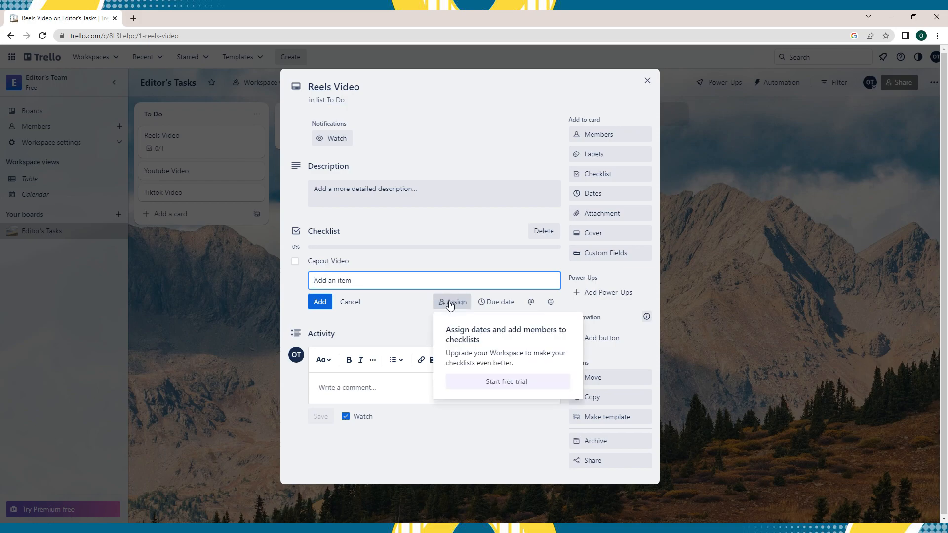
# Step: View the due date option for checklist items and the Reels Video card's date and reminder choices, without saving a date
pyautogui.click(484, 305)
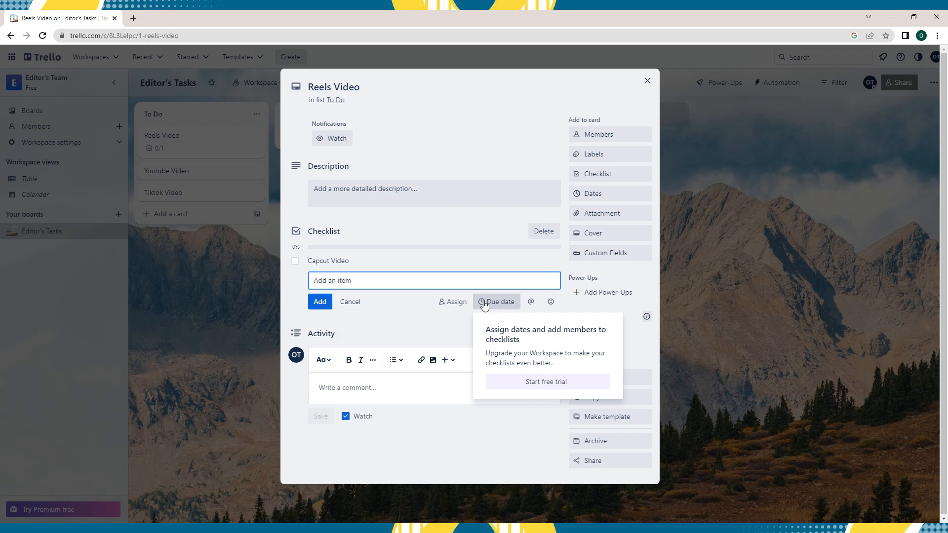
pyautogui.click(598, 197)
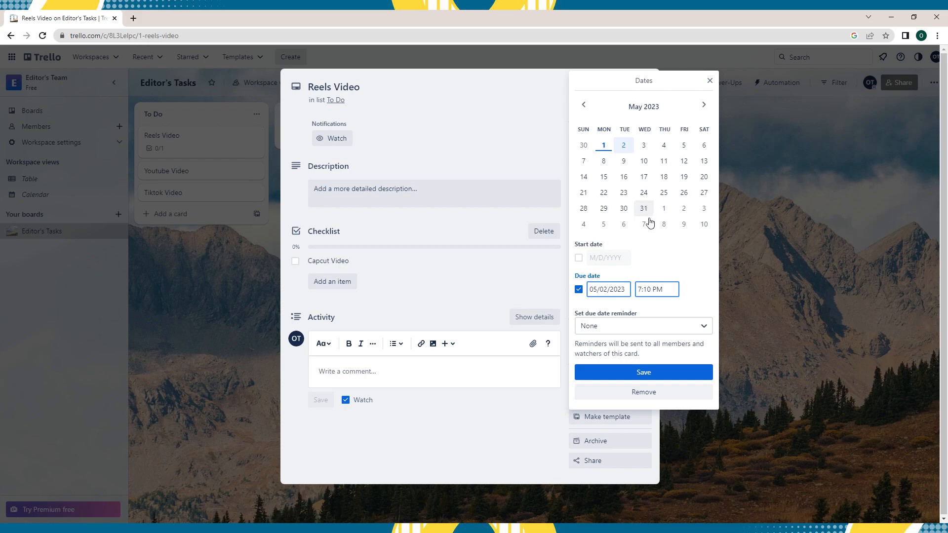
pyautogui.click(644, 326)
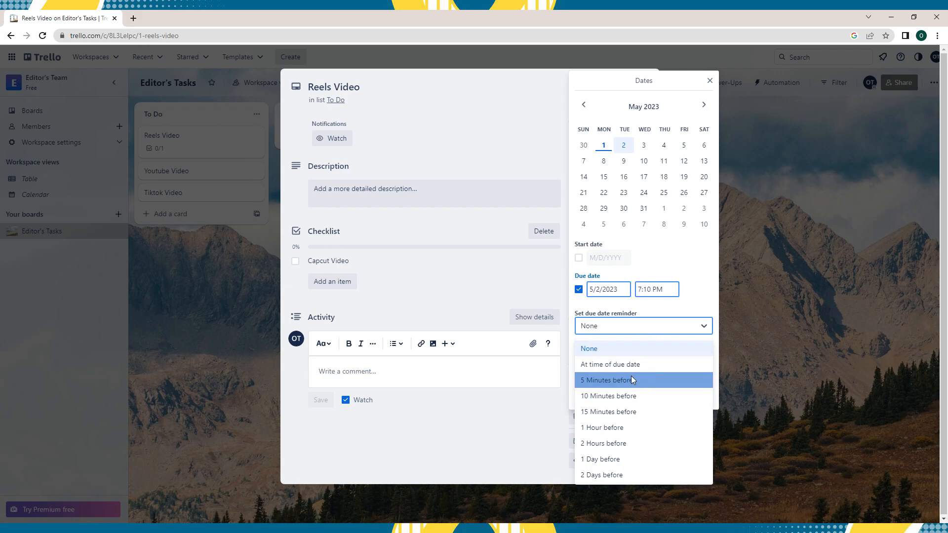
pyautogui.click(519, 300)
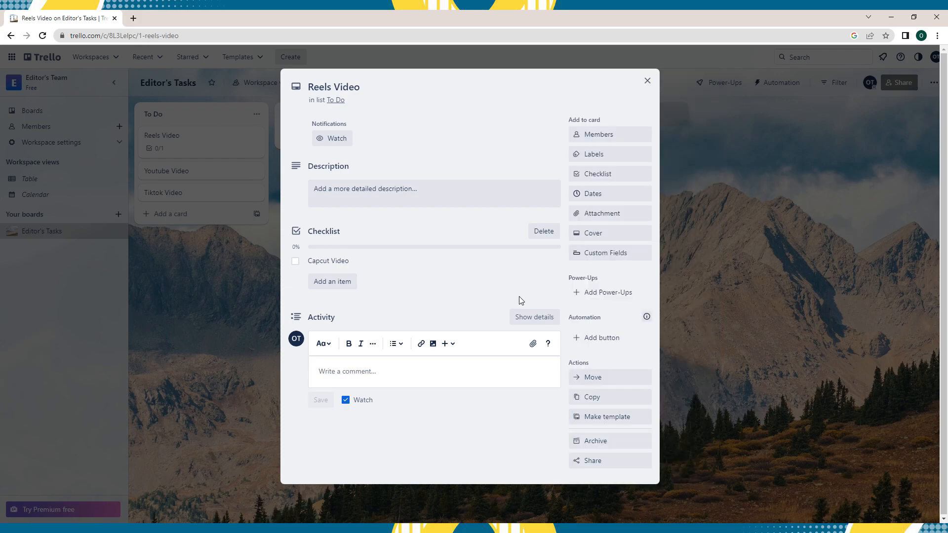
# Step: View the attachment, cover and custom field options of the Reels Video card, and return to the board
pyautogui.click(606, 217)
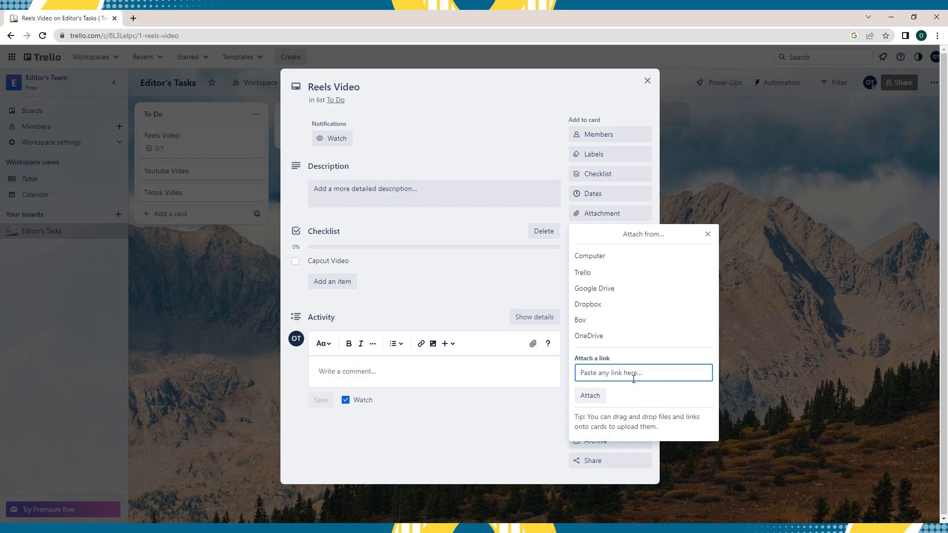
pyautogui.click(542, 278)
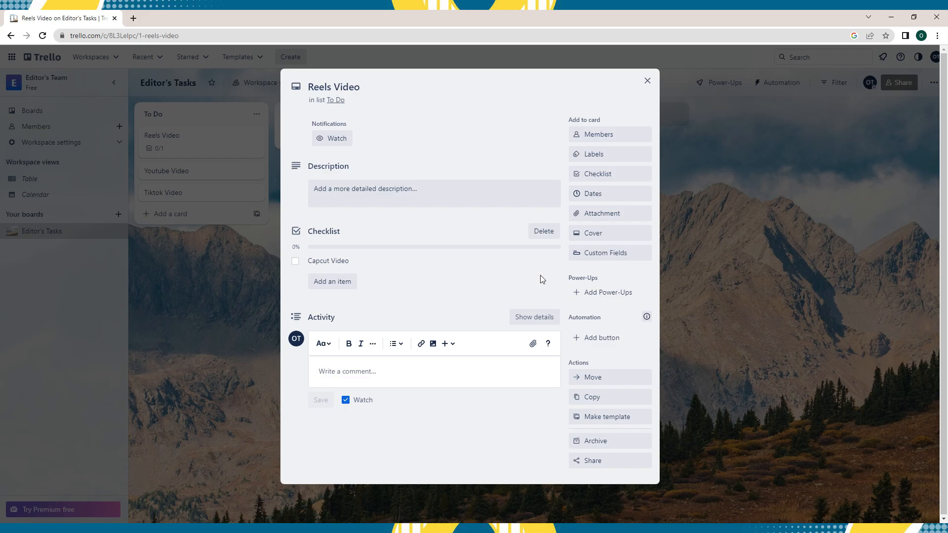
pyautogui.click(594, 239)
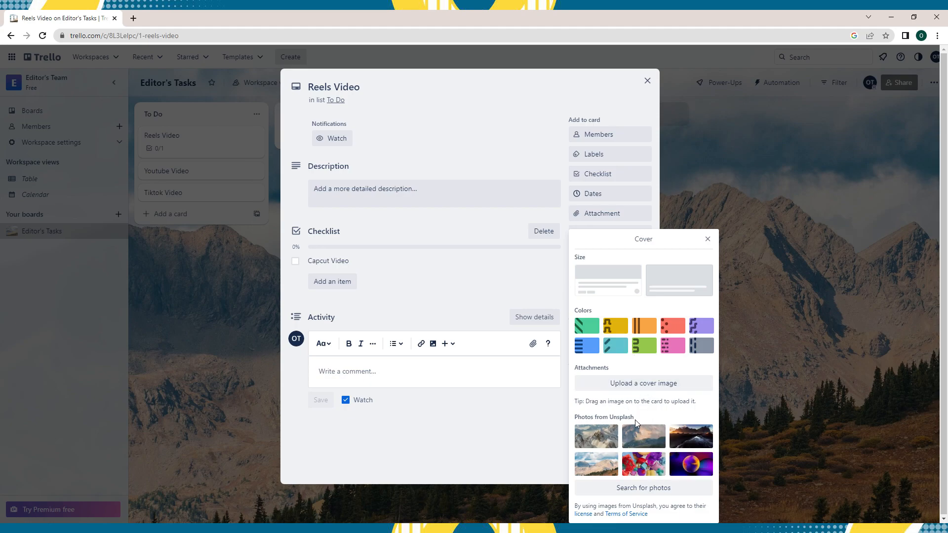
pyautogui.click(531, 274)
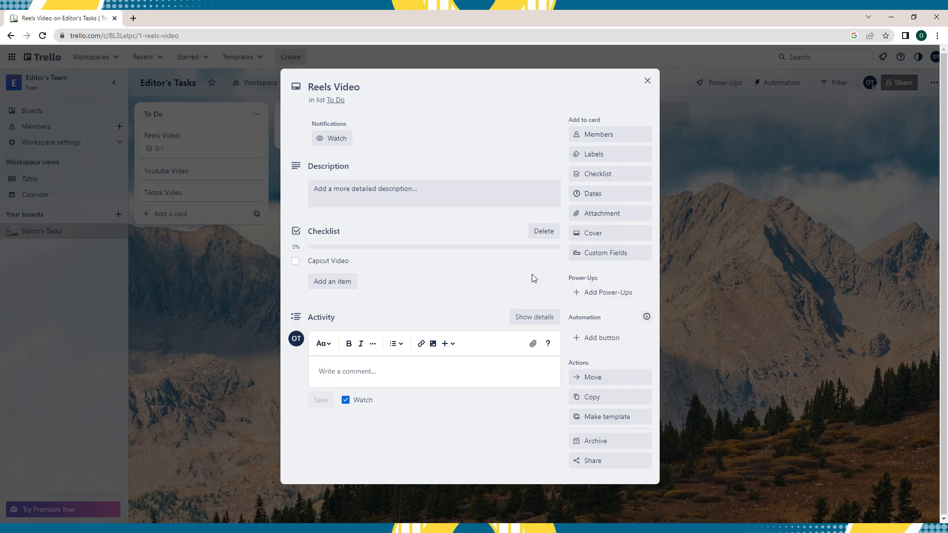
pyautogui.click(597, 254)
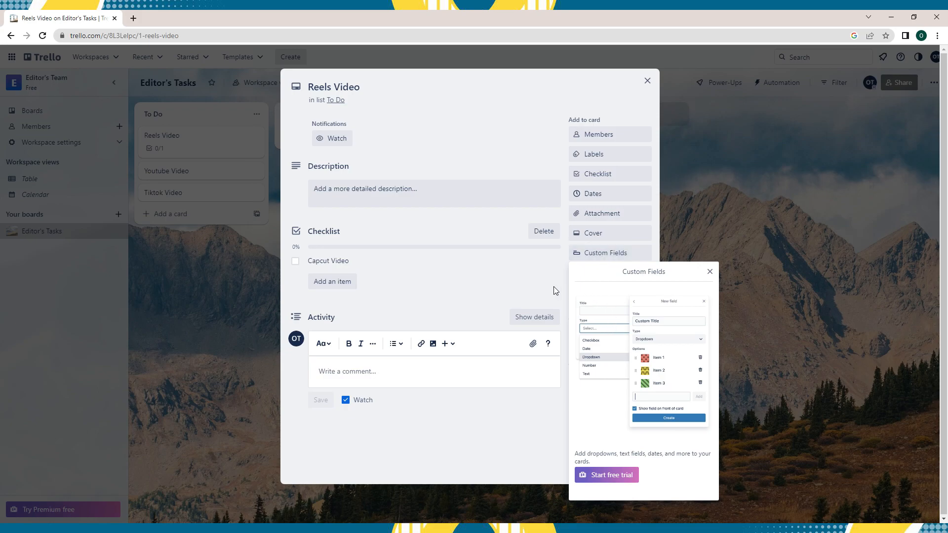
pyautogui.click(705, 138)
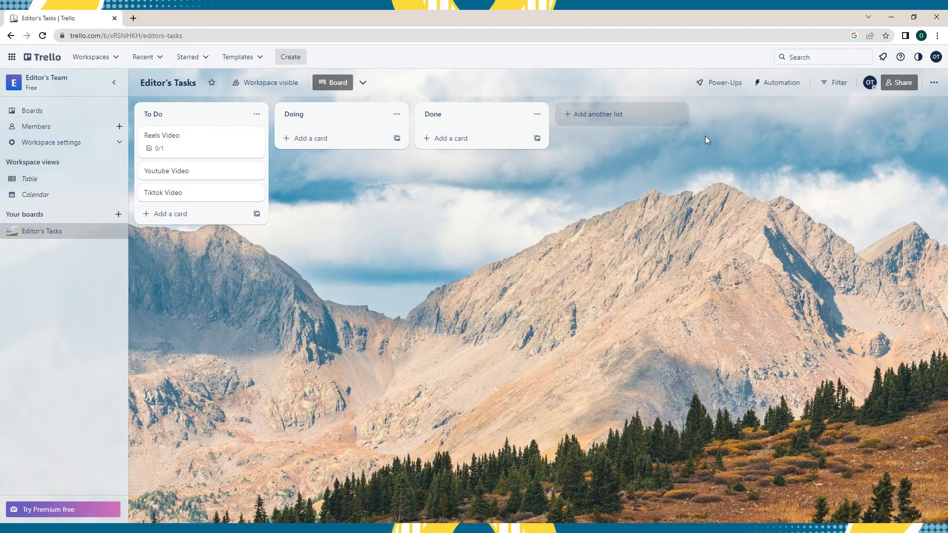
# Step: Open the Power-Ups directory for the Editor's Tasks board and search it for "calendar"
pyautogui.click(718, 86)
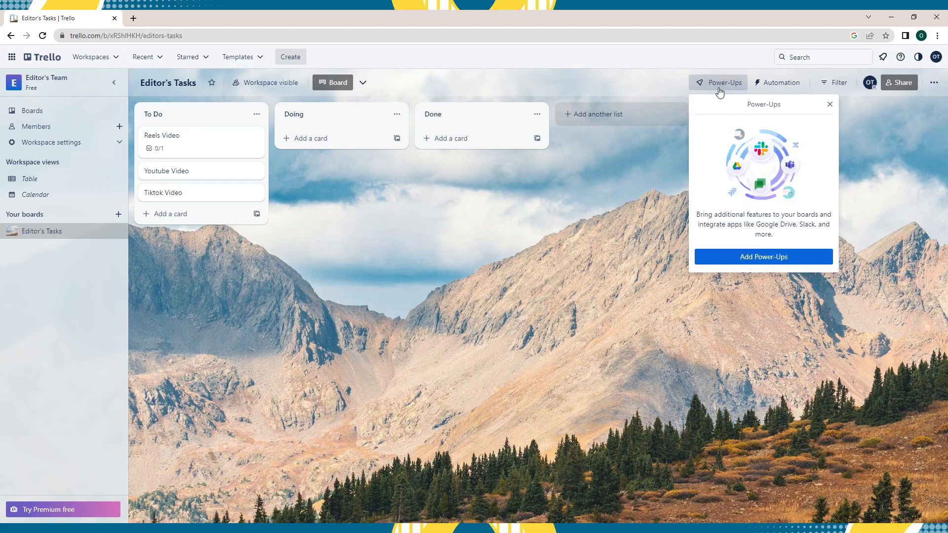
pyautogui.click(732, 260)
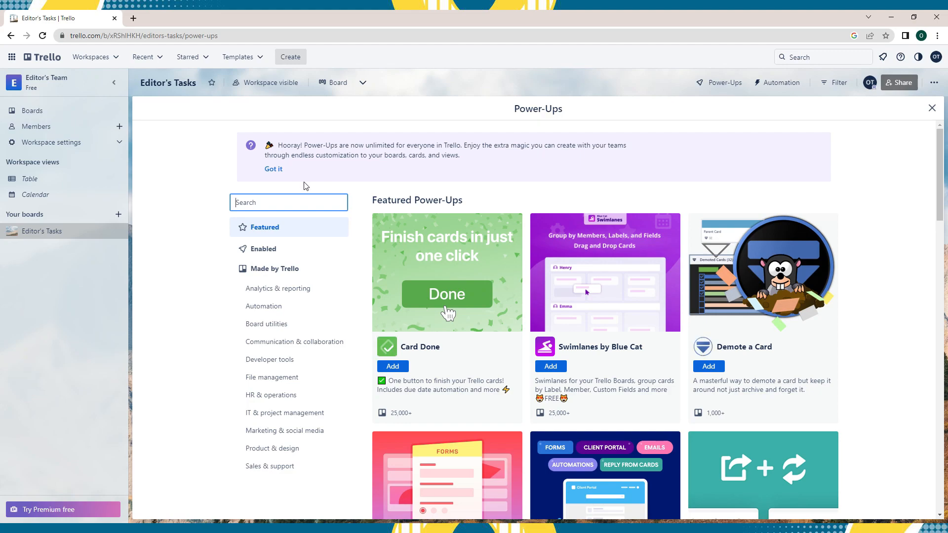
pyautogui.write('calenda')
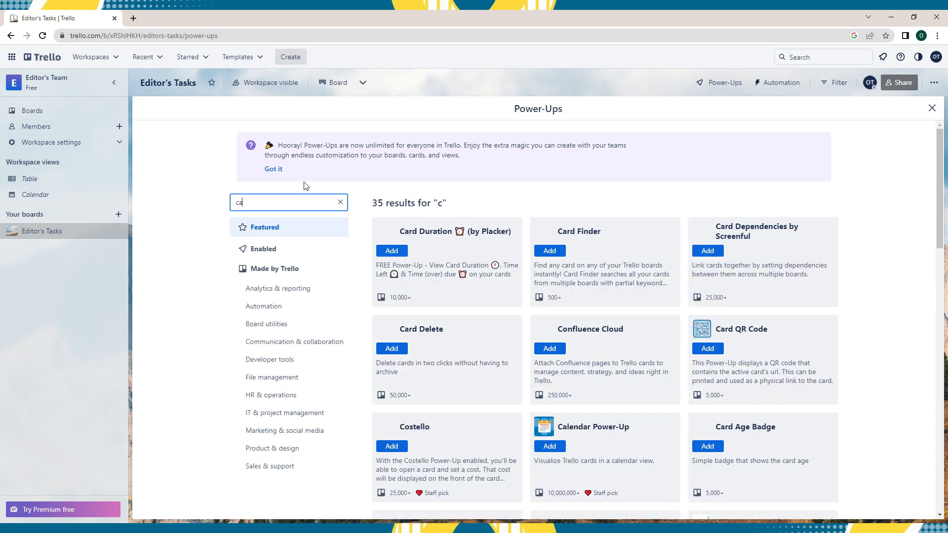
pyautogui.write('r')
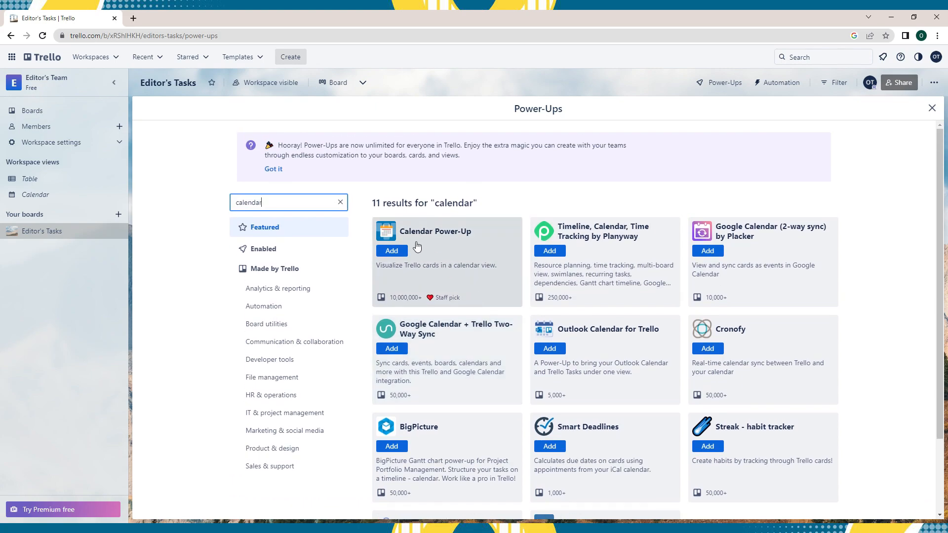
# Step: Search the Power-Ups directory for "custom field" and for "voting"
pyautogui.moveTo(267, 204); pyautogui.dragTo(228, 199)
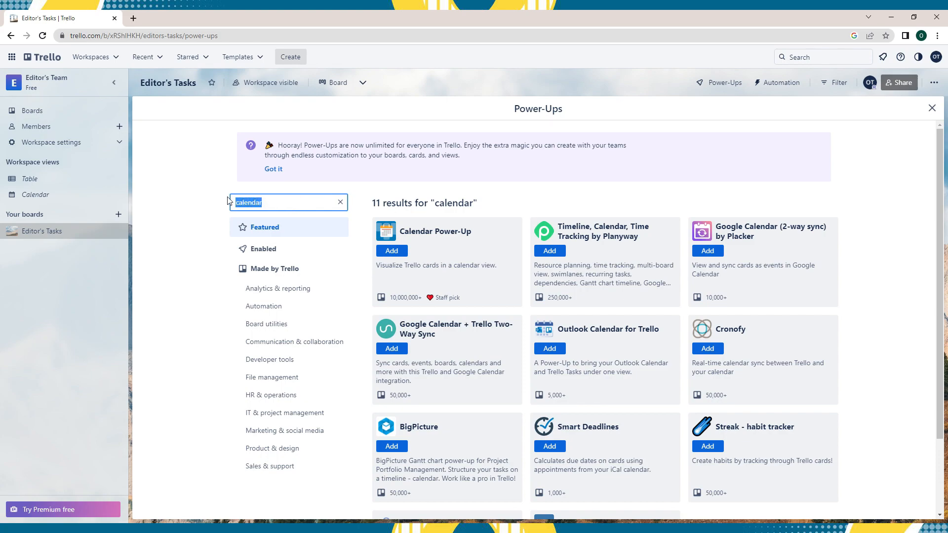
pyautogui.write('custom field')
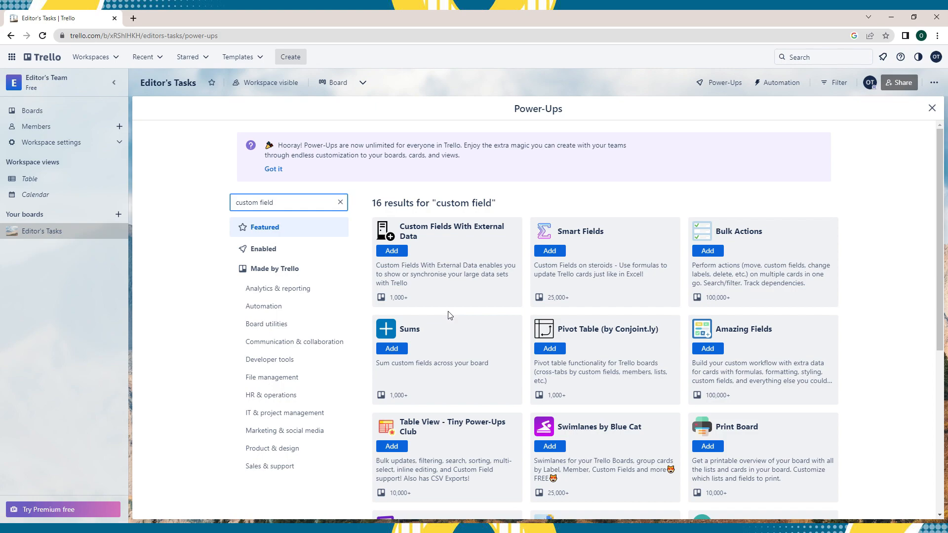
pyautogui.click(340, 203)
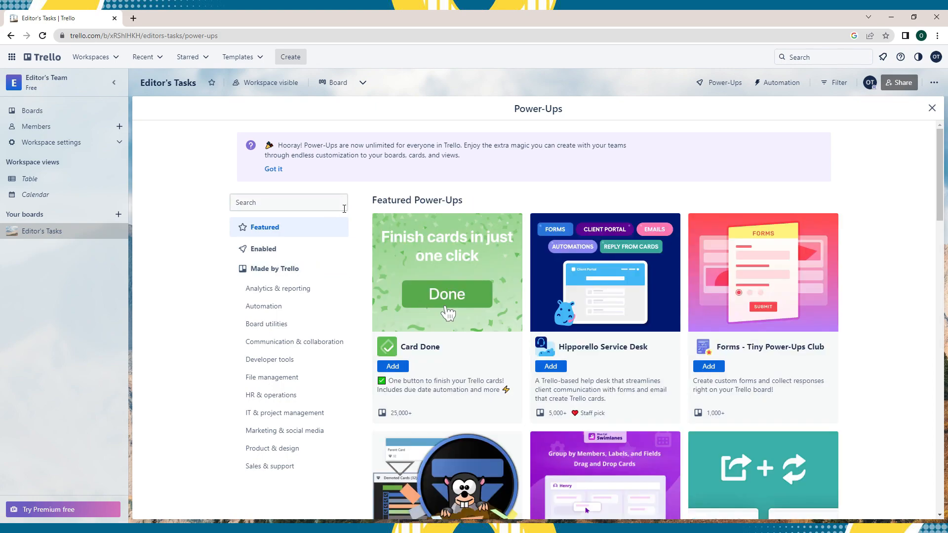
pyautogui.click(344, 208)
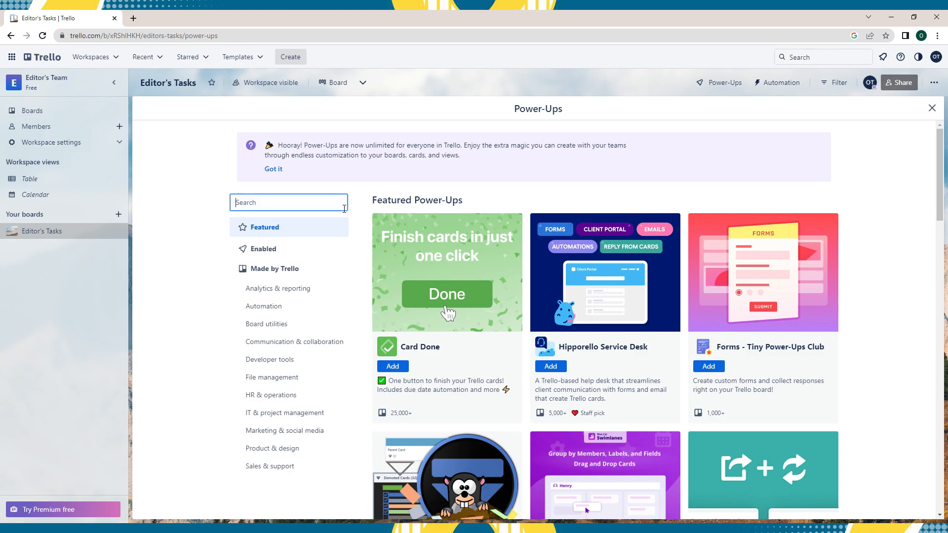
pyautogui.write('vo')
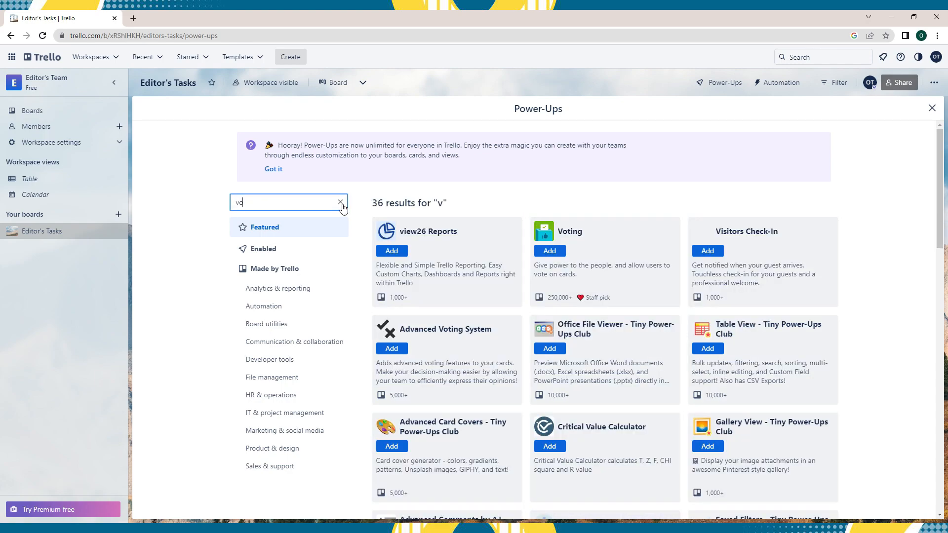
pyautogui.write('ting')
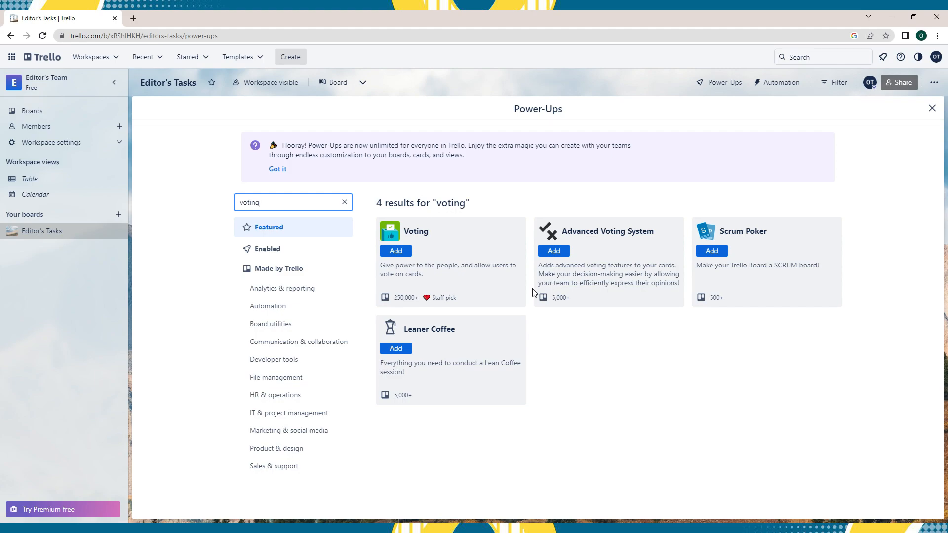
# Step: Search the Power-Ups directory for "card repeater" and for "butler"
pyautogui.click(345, 202)
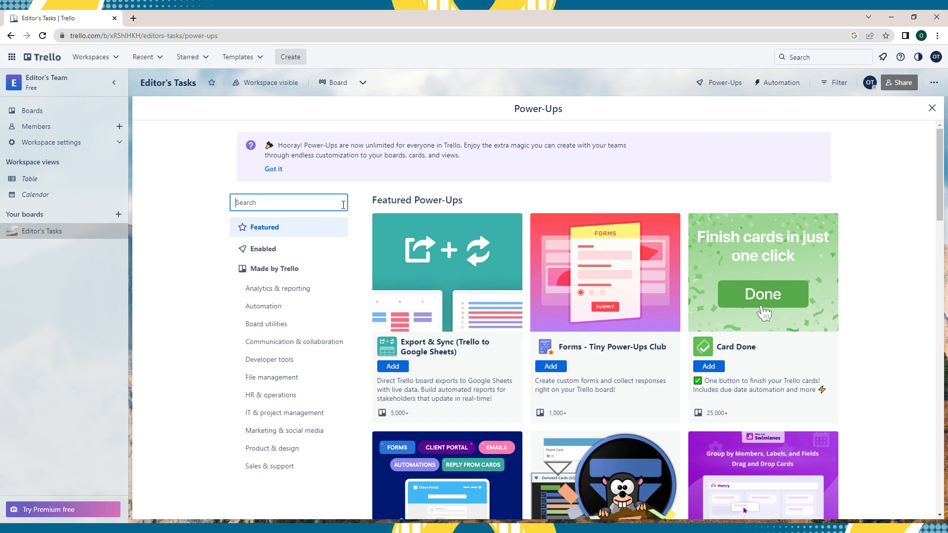
pyautogui.write('card re')
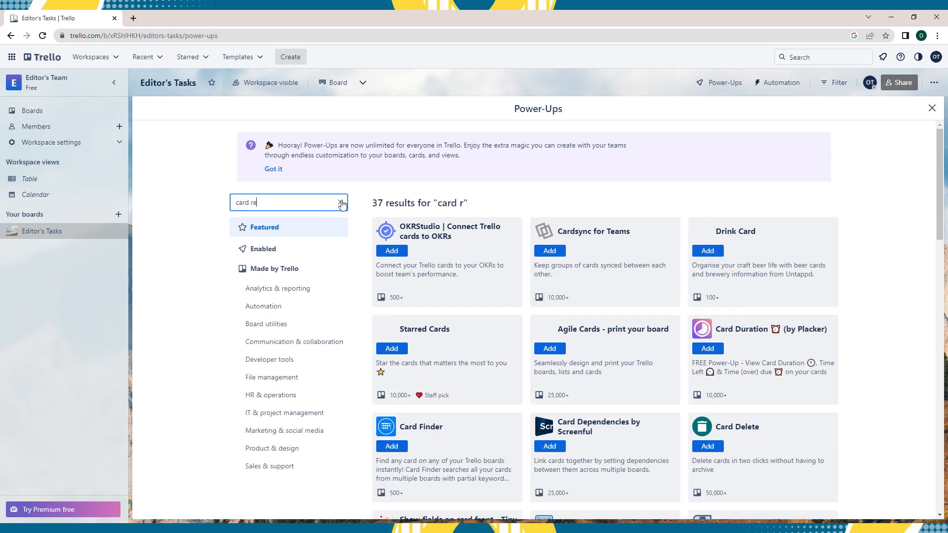
pyautogui.write('peater')
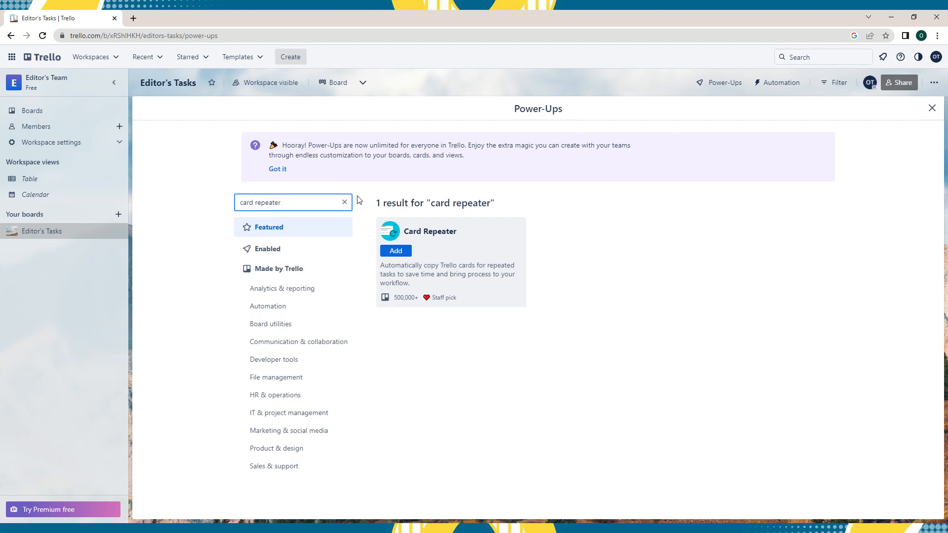
pyautogui.click(345, 201)
pyautogui.write('butler')
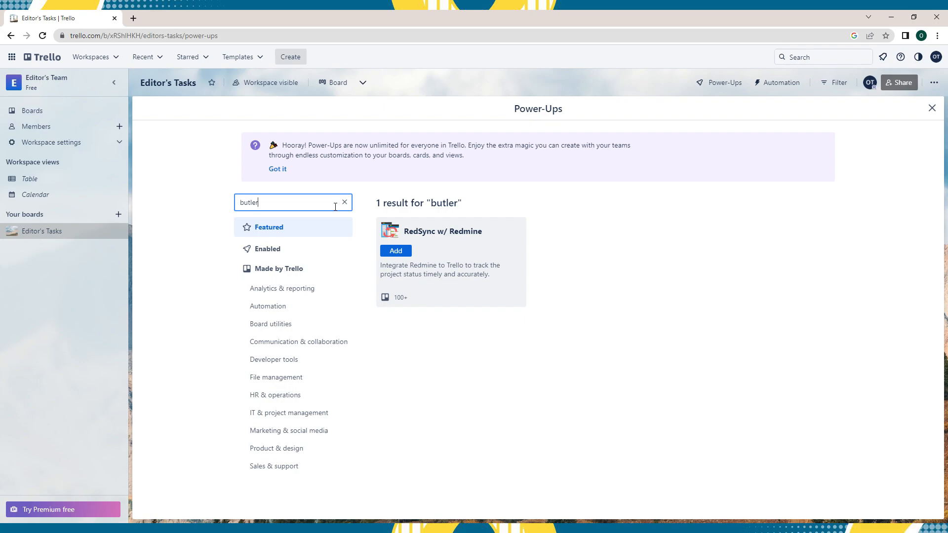
# Step: Examine the board's enabled Power-Ups, and browse the featured Power-Ups and Trello integrations
pyautogui.click(302, 247)
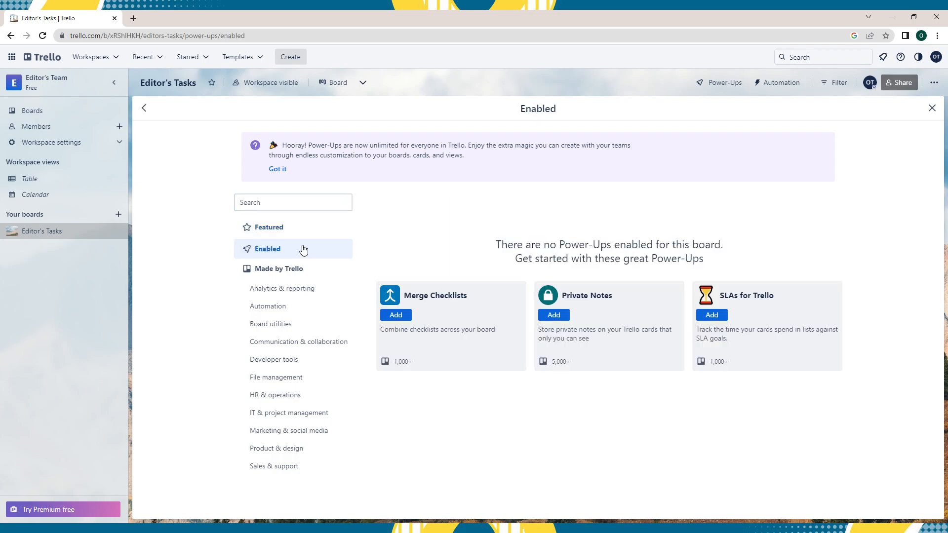
pyautogui.click(300, 207)
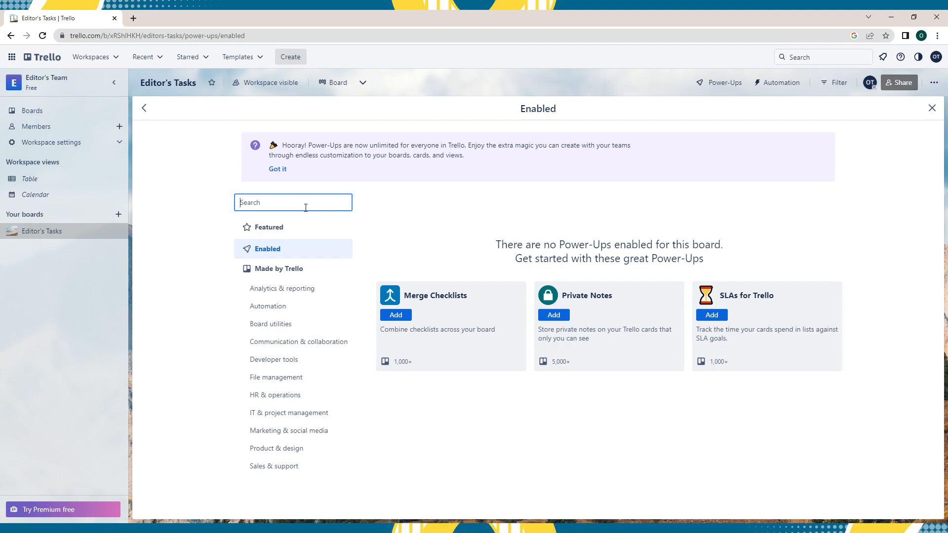
pyautogui.click(296, 228)
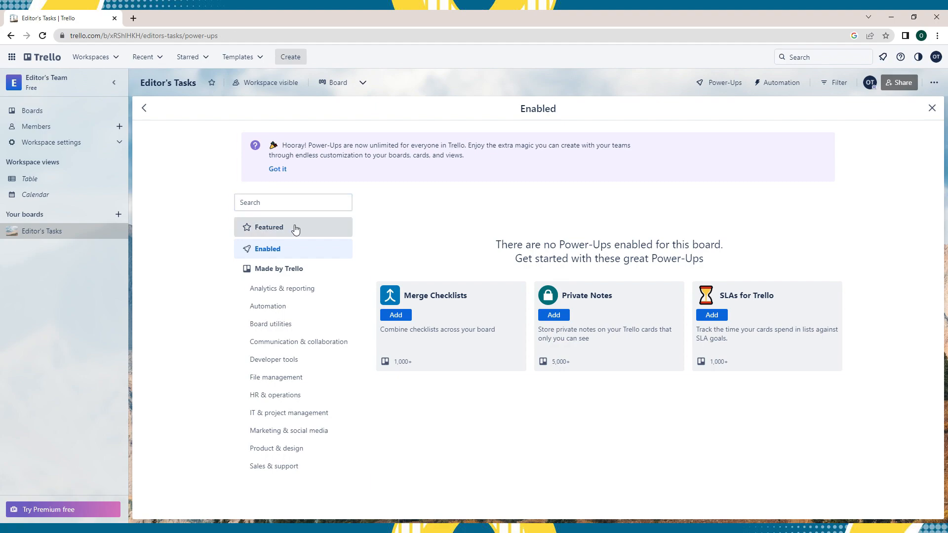
pyautogui.click(302, 211)
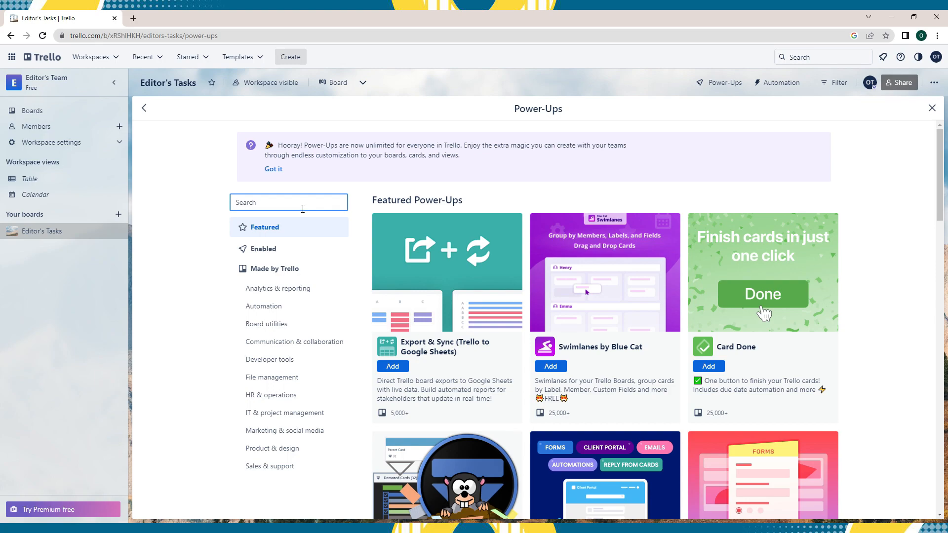
pyautogui.scroll(-3, 408, 320)
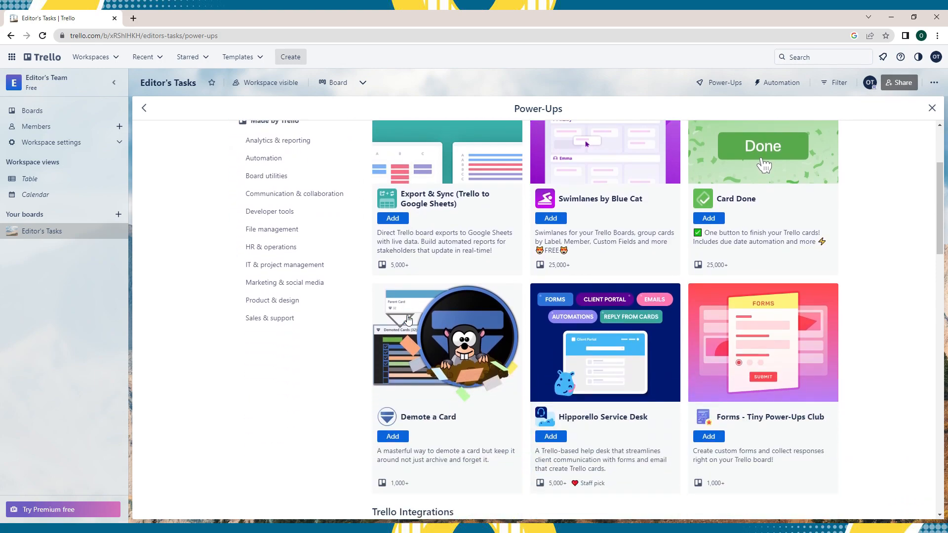
pyautogui.scroll(-4, 408, 320)
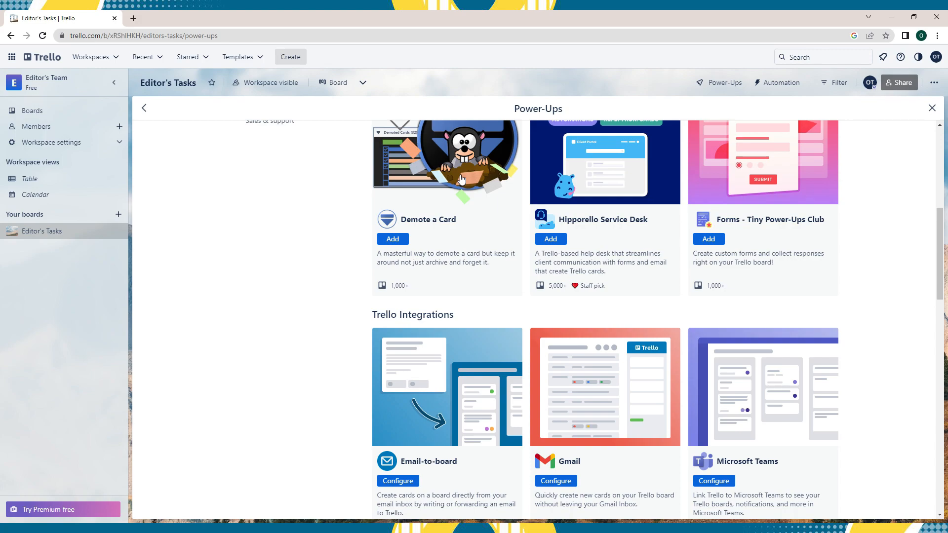
# Step: Open the board's automation settings and examine the introductions to rules, card buttons and board buttons
pyautogui.click(785, 83)
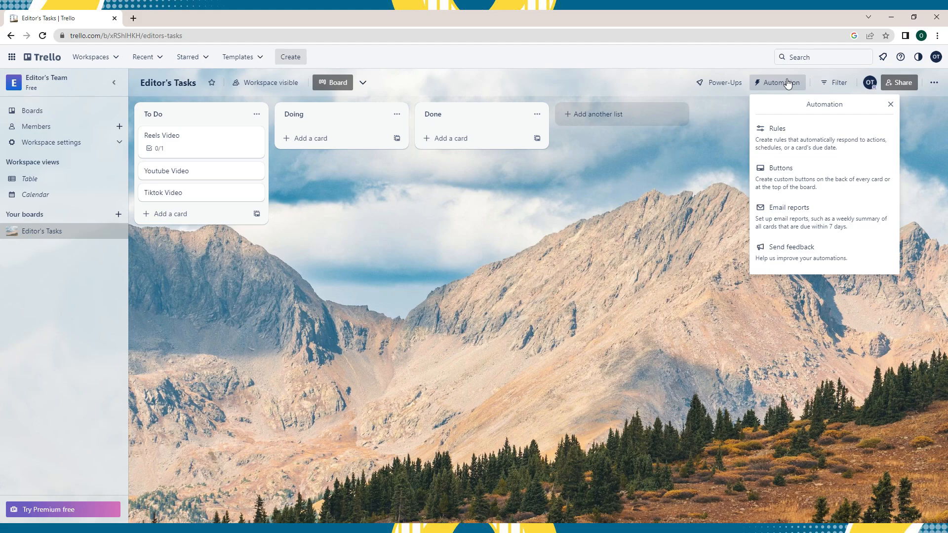
pyautogui.click(804, 129)
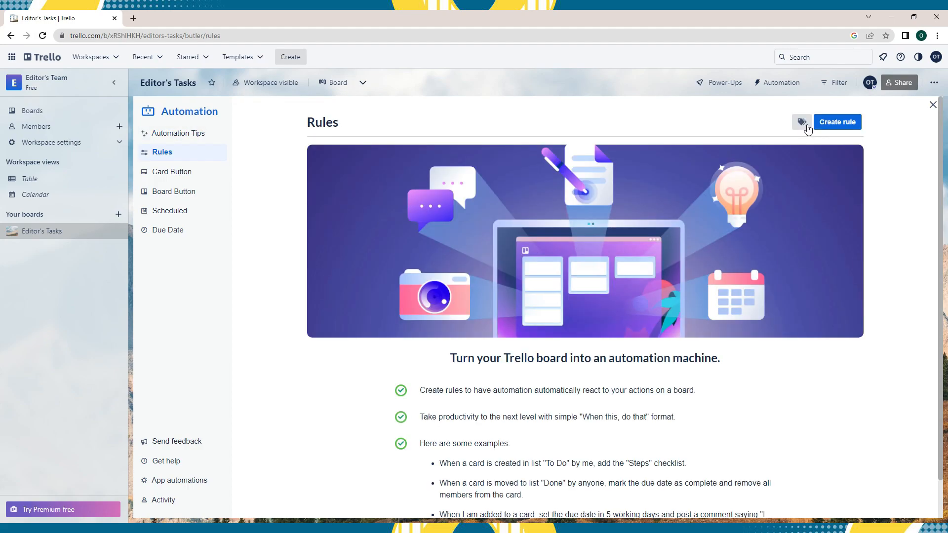
pyautogui.scroll(-1, 790, 193)
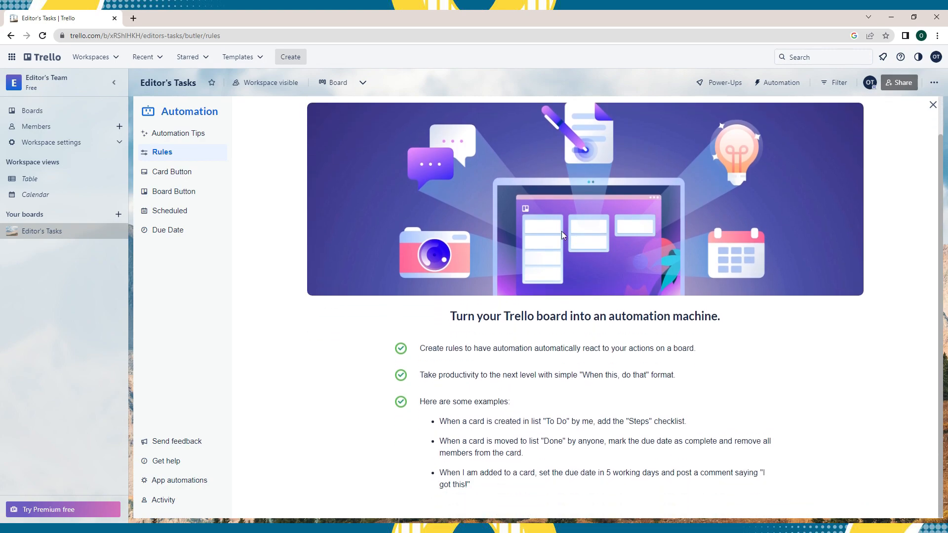
pyautogui.click(201, 176)
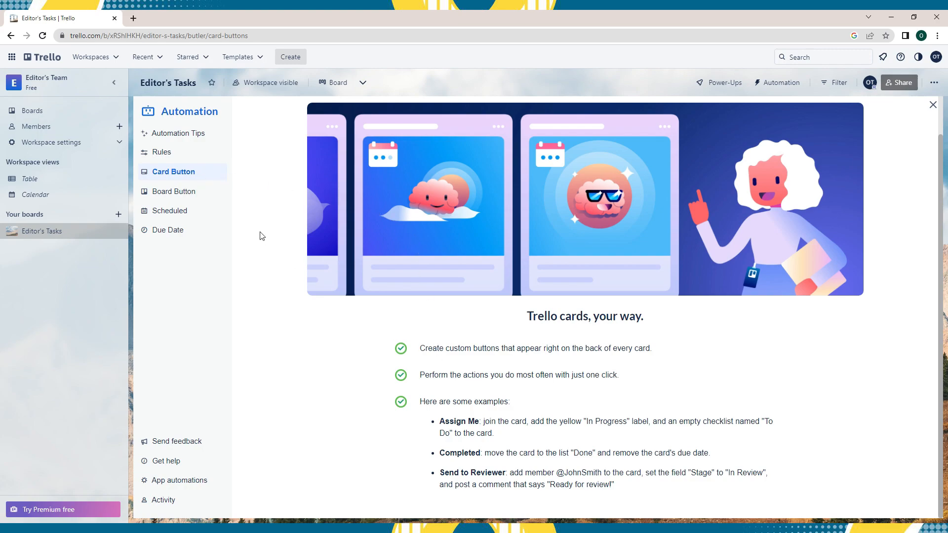
pyautogui.click(209, 204)
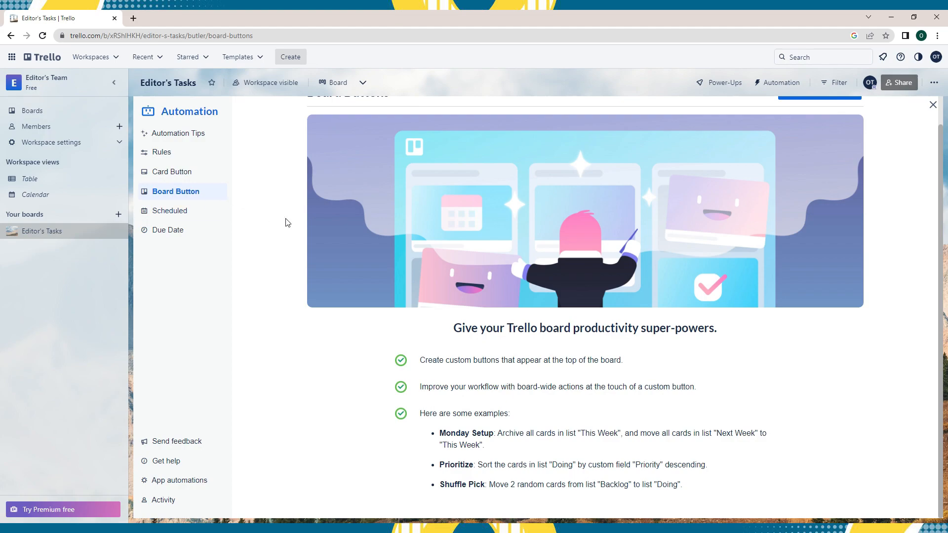
# Step: Examine the introductions and examples for the board's scheduled automations and due date automations
pyautogui.scroll(1, 369, 245)
pyautogui.scroll(-1, 368, 245)
pyautogui.click(207, 218)
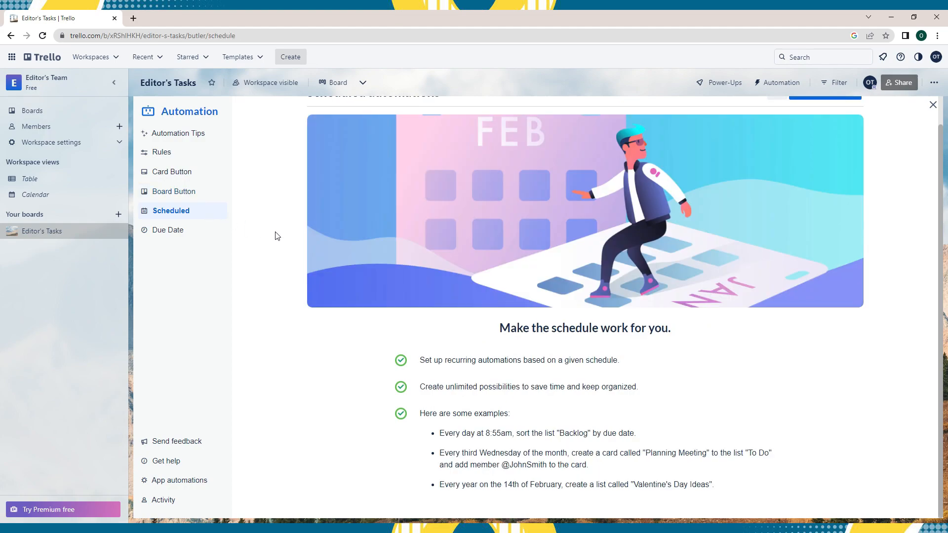
pyautogui.scroll(1, 275, 236)
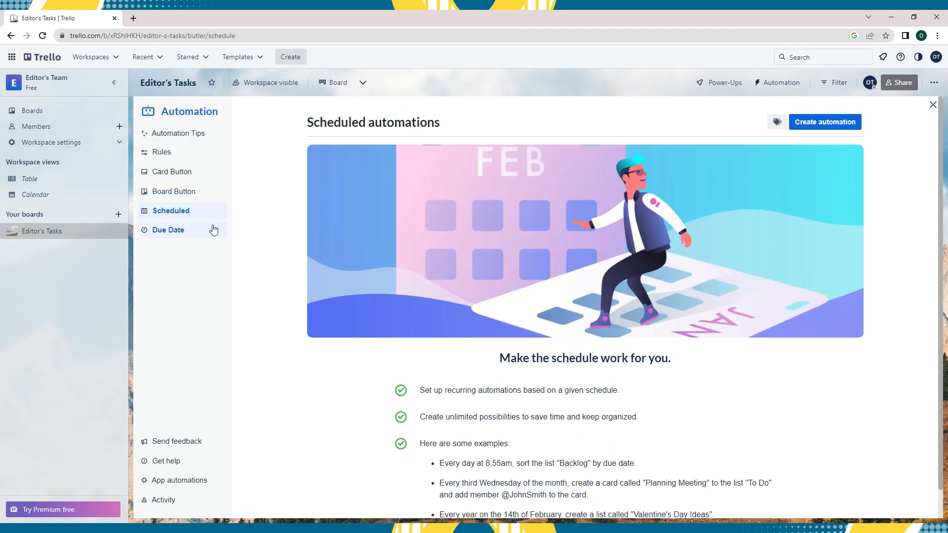
pyautogui.click(213, 229)
pyautogui.scroll(-1, 291, 235)
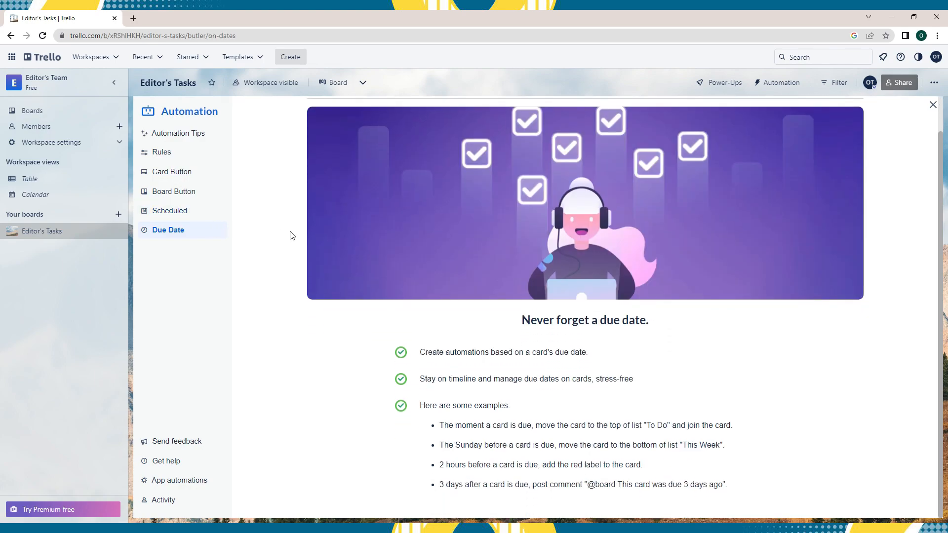
pyautogui.scroll(1, 292, 236)
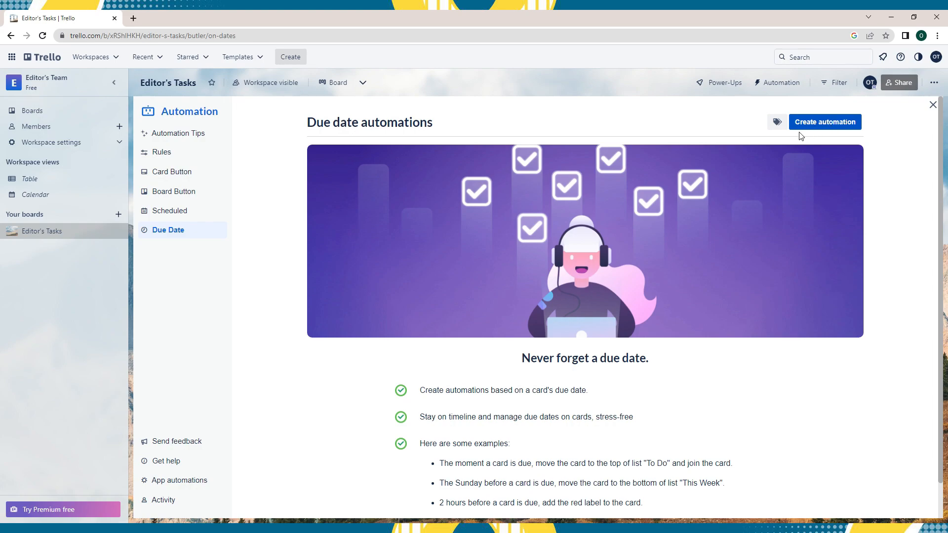
pyautogui.scroll(-1, 692, 242)
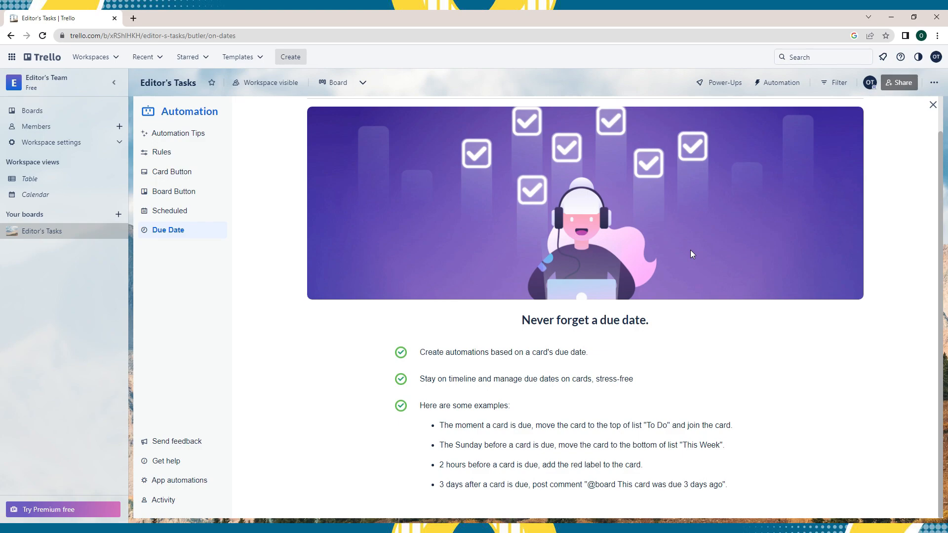
pyautogui.scroll(1, 690, 255)
pyautogui.scroll(-1, 690, 255)
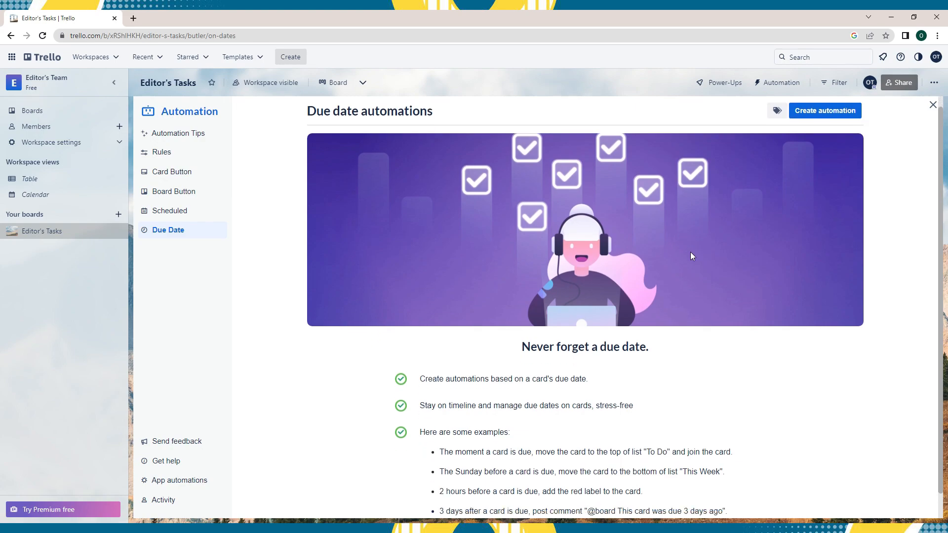
pyautogui.scroll(1, 691, 255)
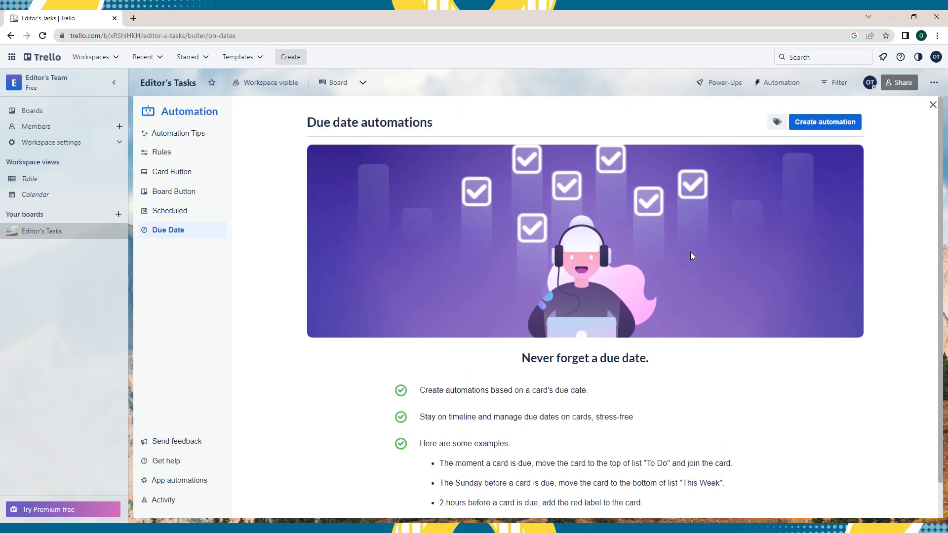